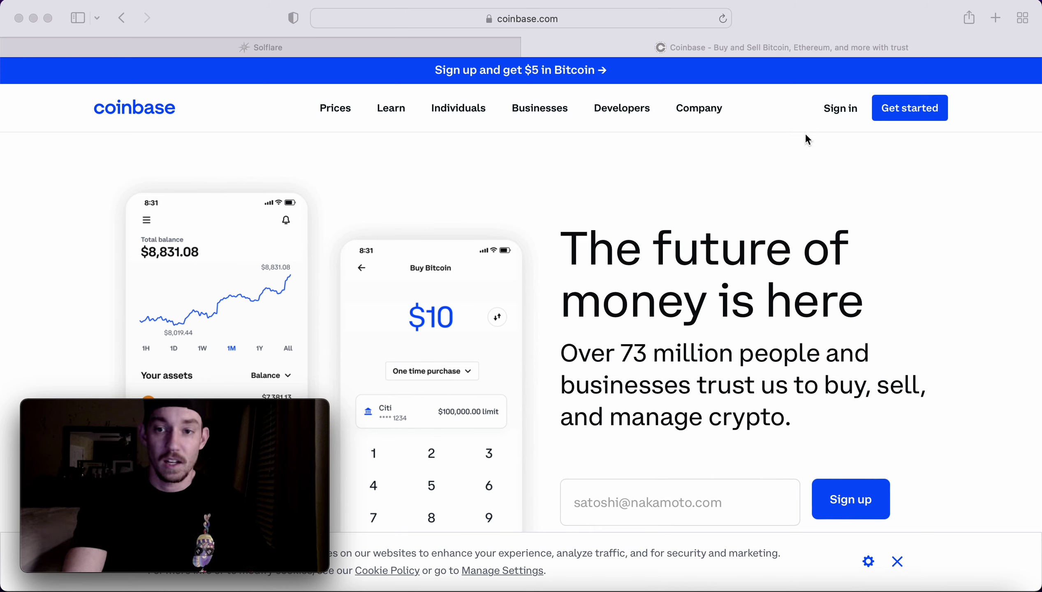
Sign in to Coinbase using the saved autofill credentials and the texted verification code
click(917, 111)
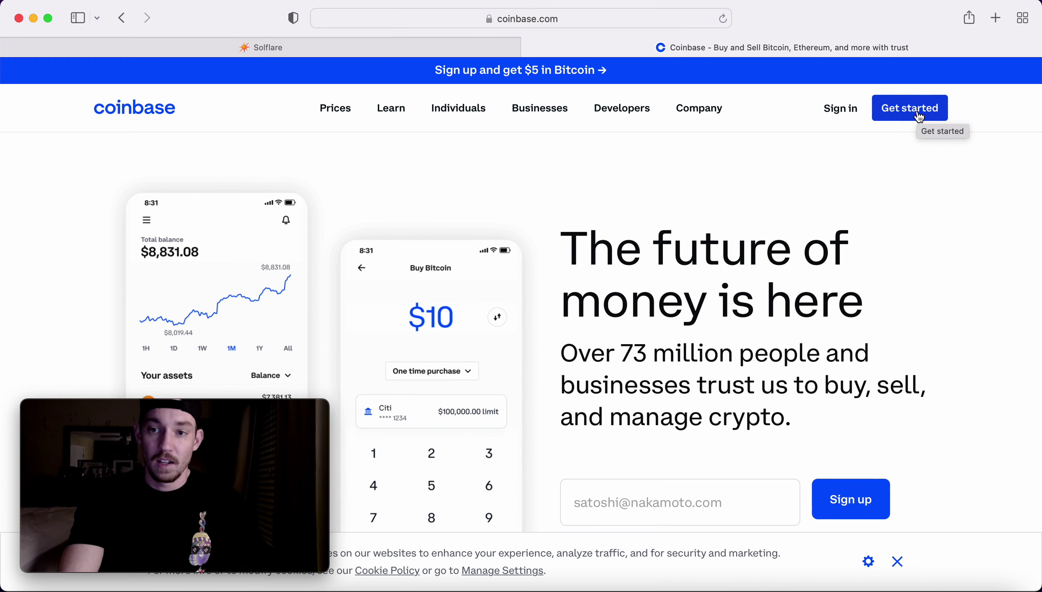
click(917, 111)
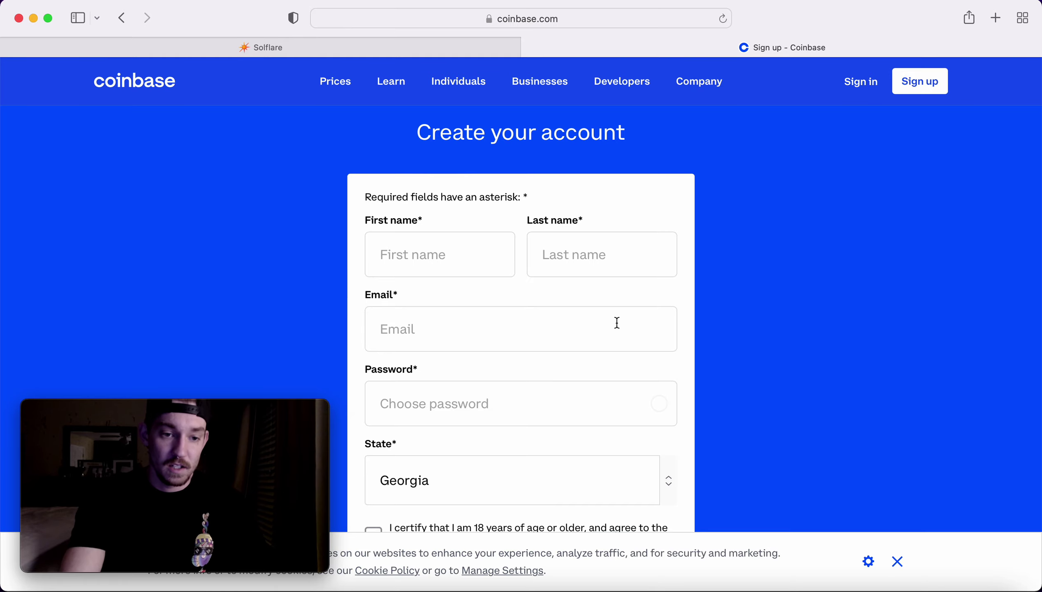
scroll(616, 323, down, 3)
scroll(616, 325, up, 2)
scroll(610, 301, up, 2)
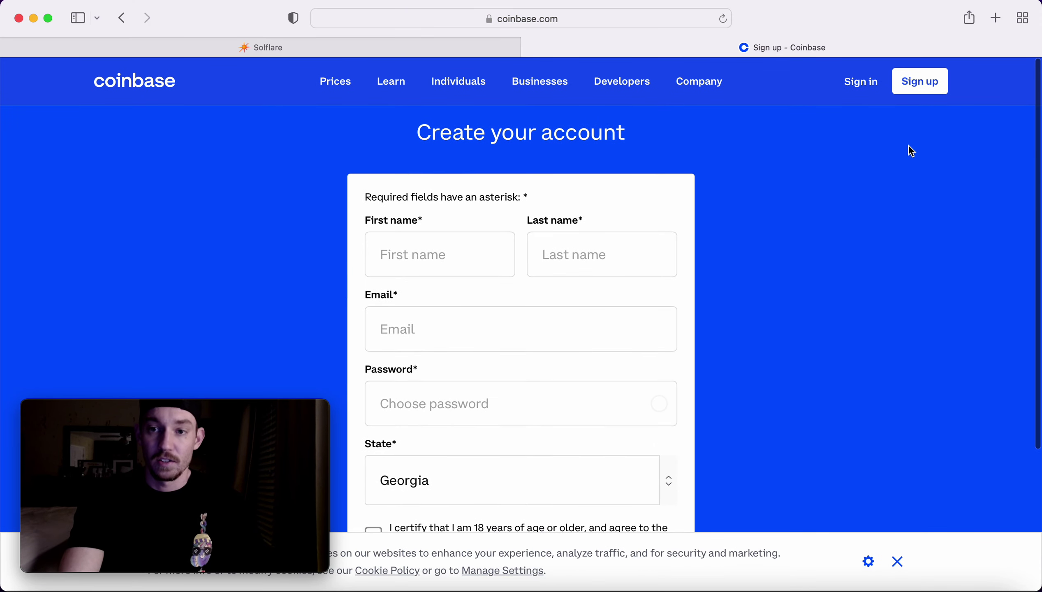
click(860, 86)
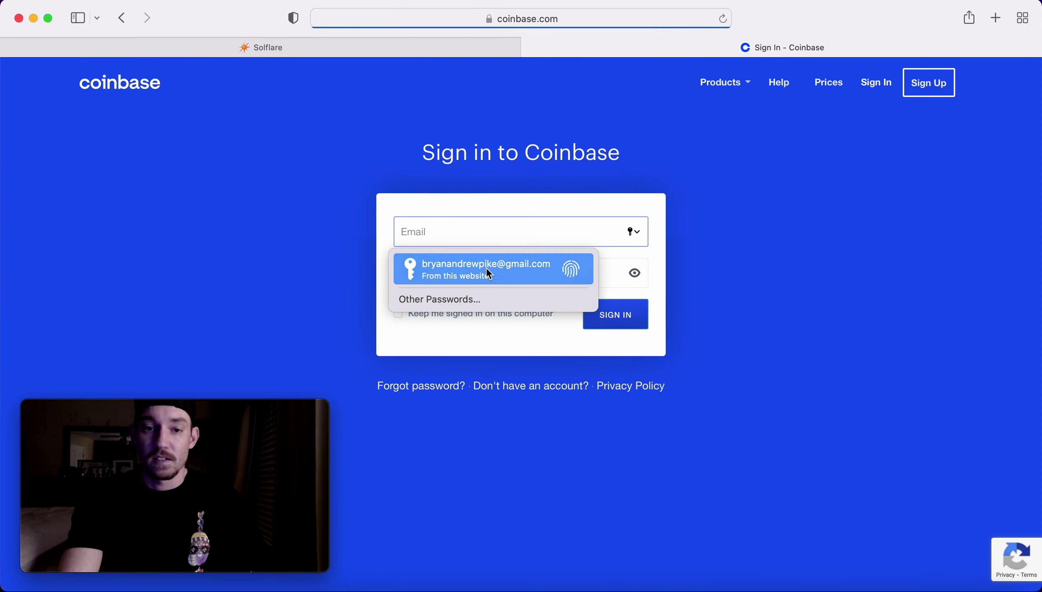
click(518, 262)
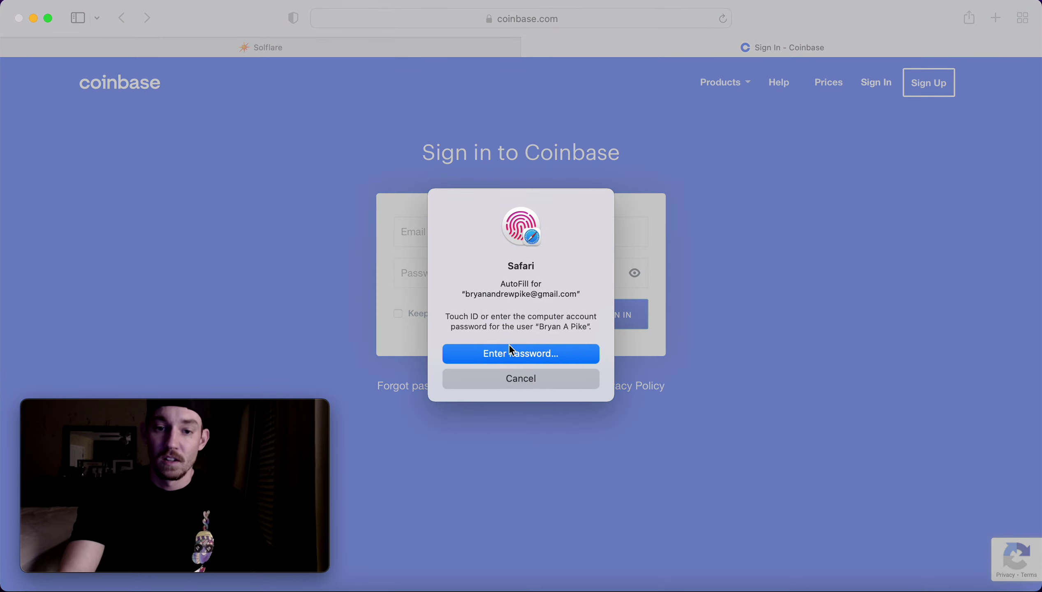
click(512, 353)
text(••)
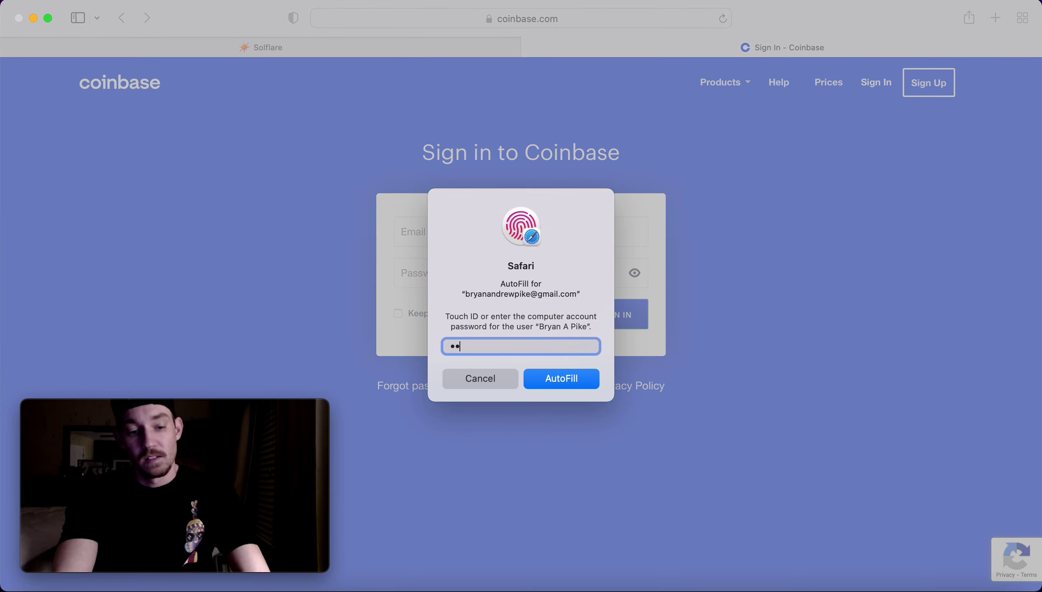
text(••••••)
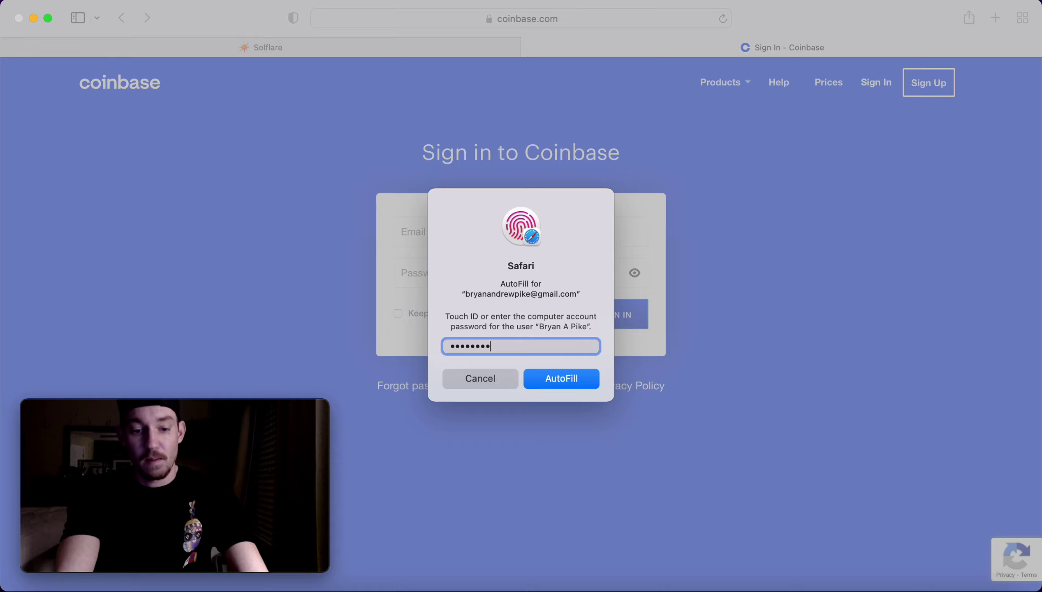
text(••••)
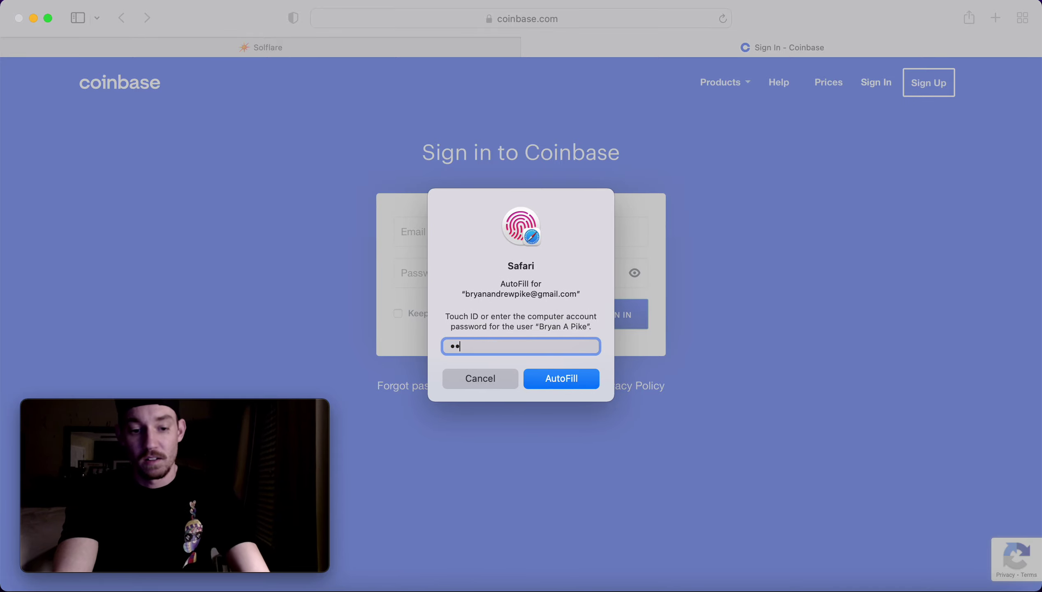
text(••••••••)
key(Return)
click(635, 315)
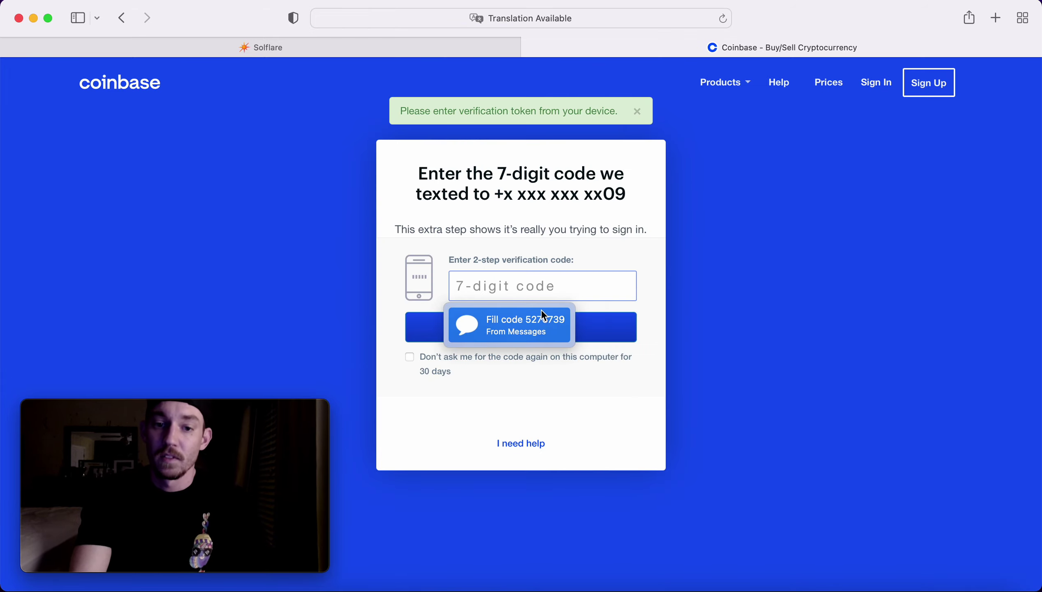
click(541, 319)
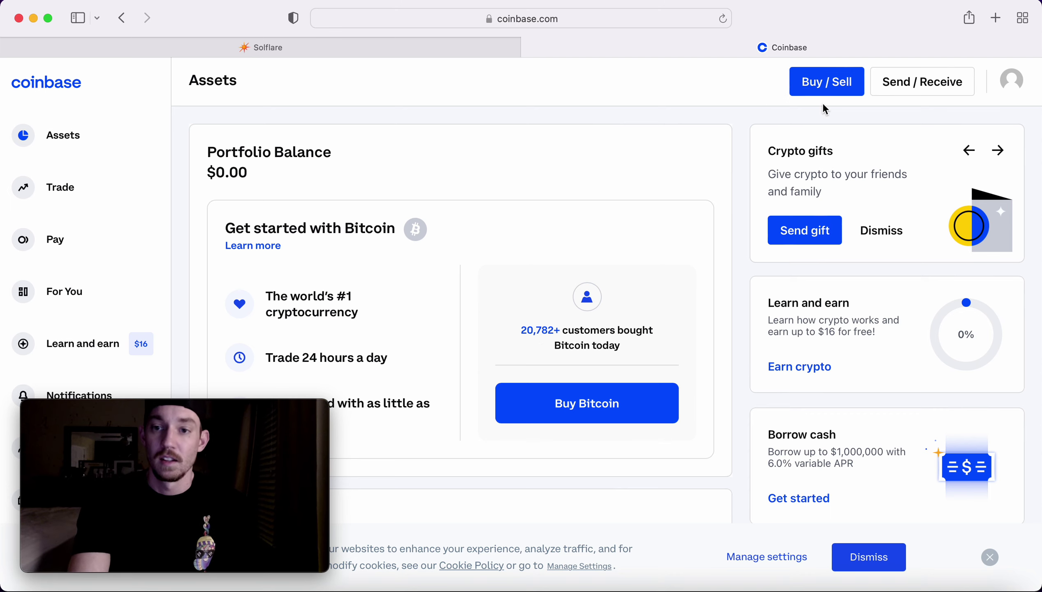
Choose Solana as the asset to buy and switch amount entry from dollars to SOL
click(826, 82)
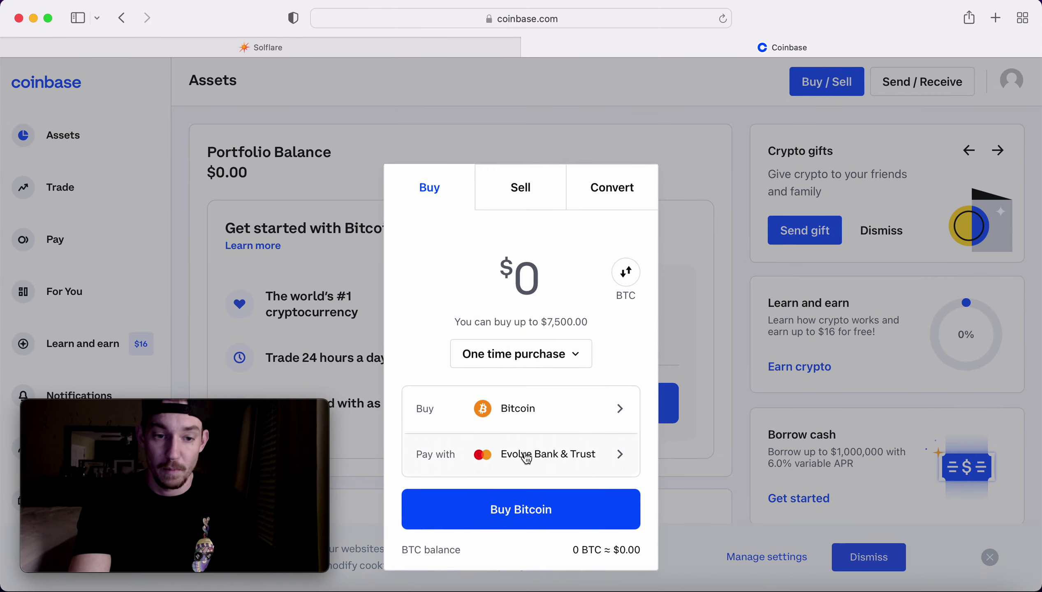
click(549, 409)
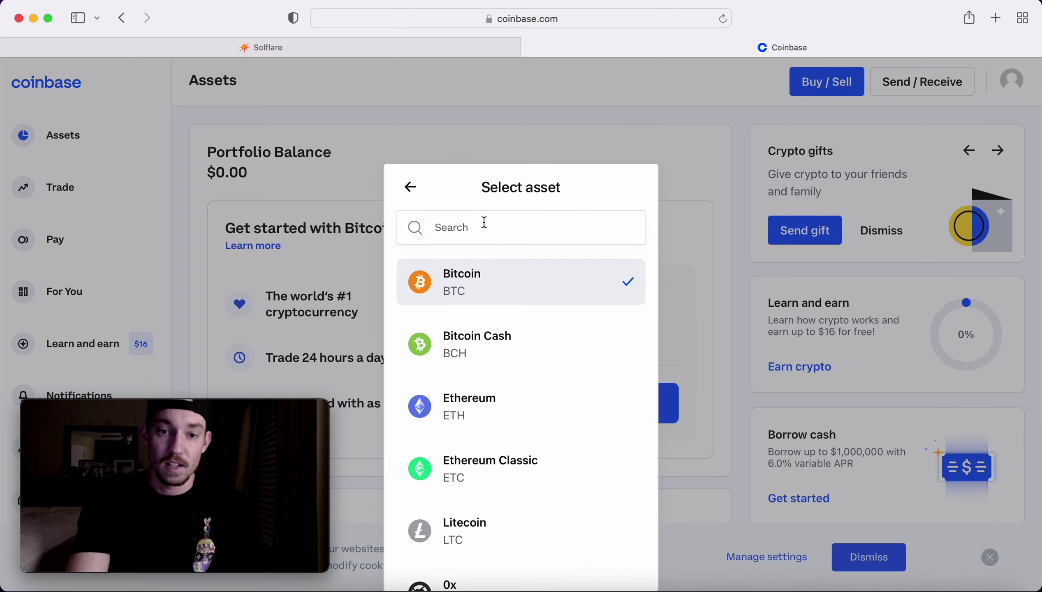
text(sola)
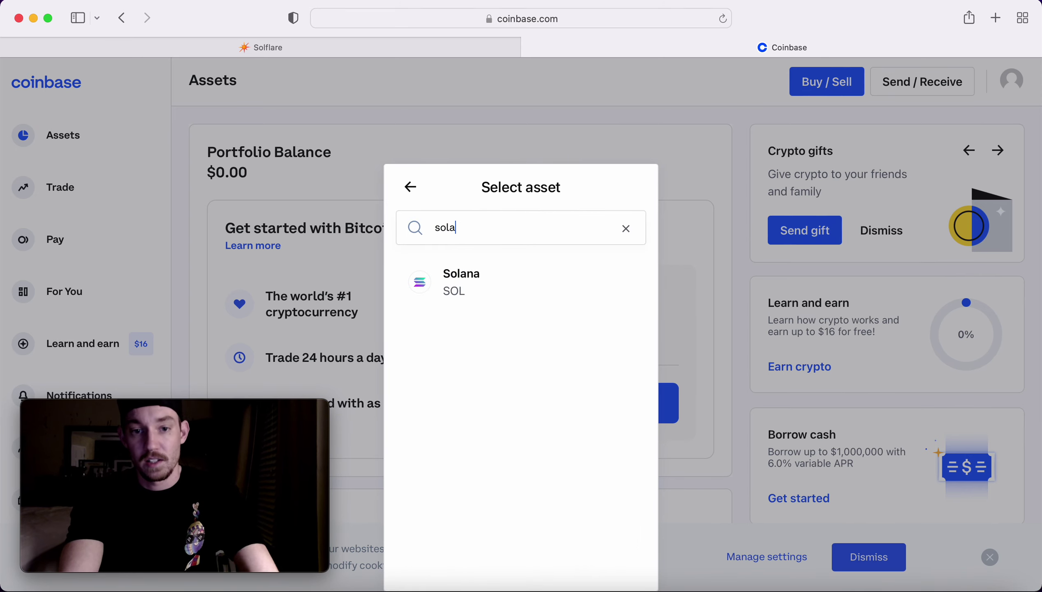
click(470, 277)
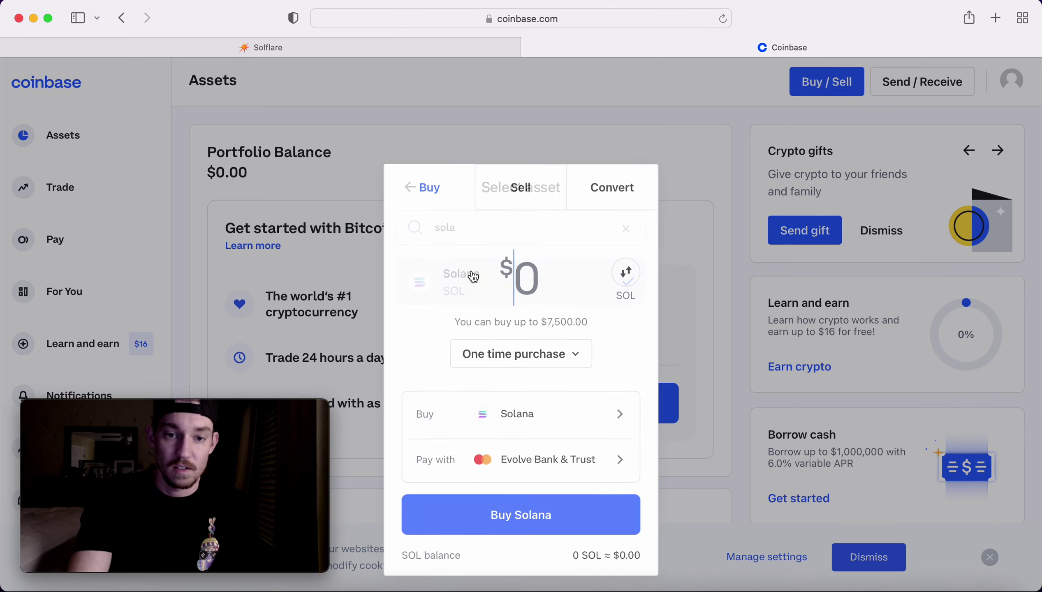
click(624, 277)
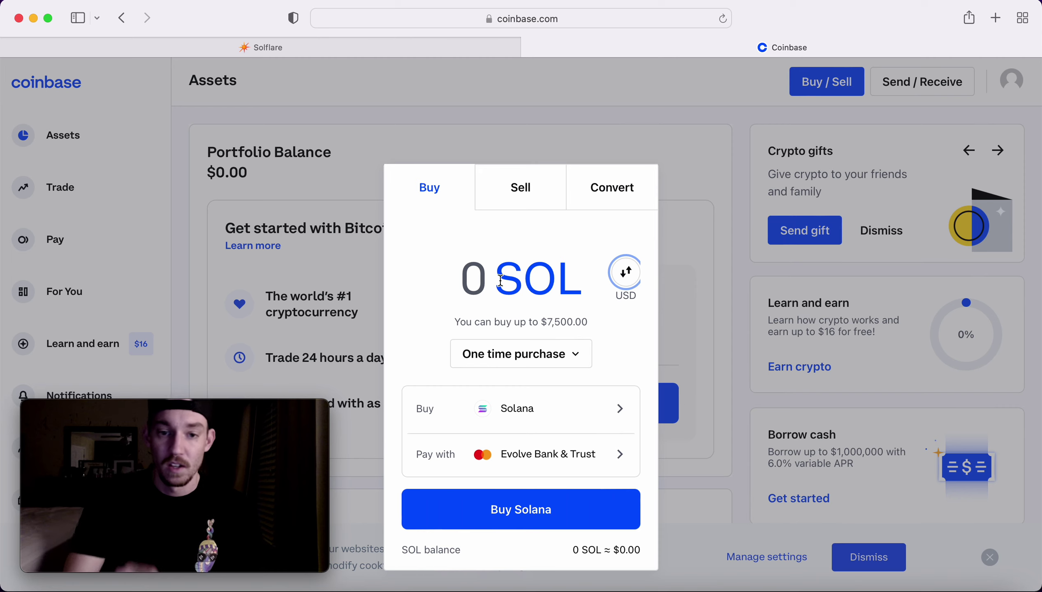
Enter the Solana amount, trying 1.01 and 2.02 before settling on .51 SOL
click(471, 290)
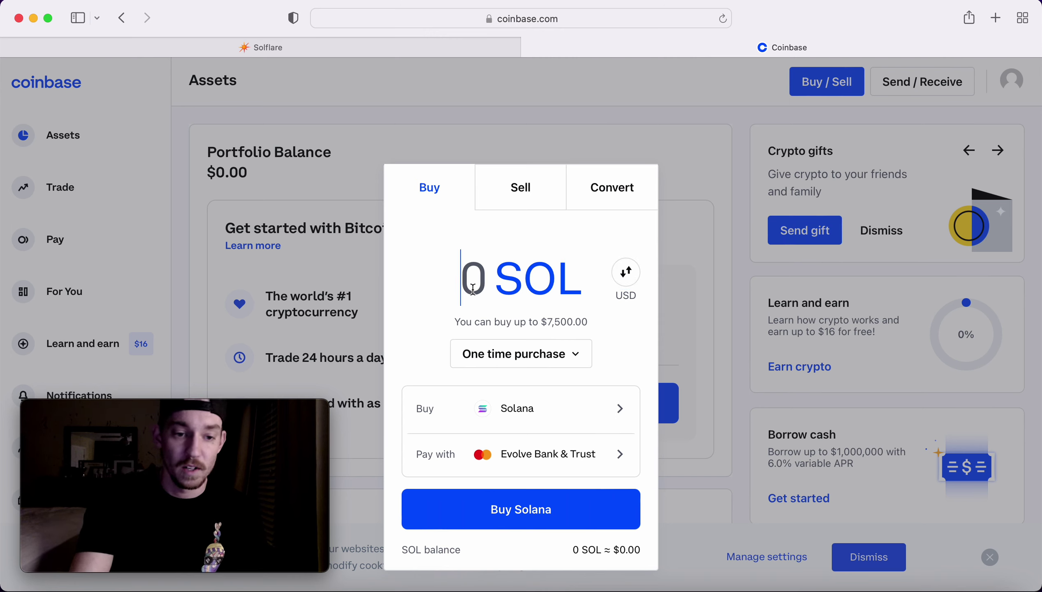
text(1)
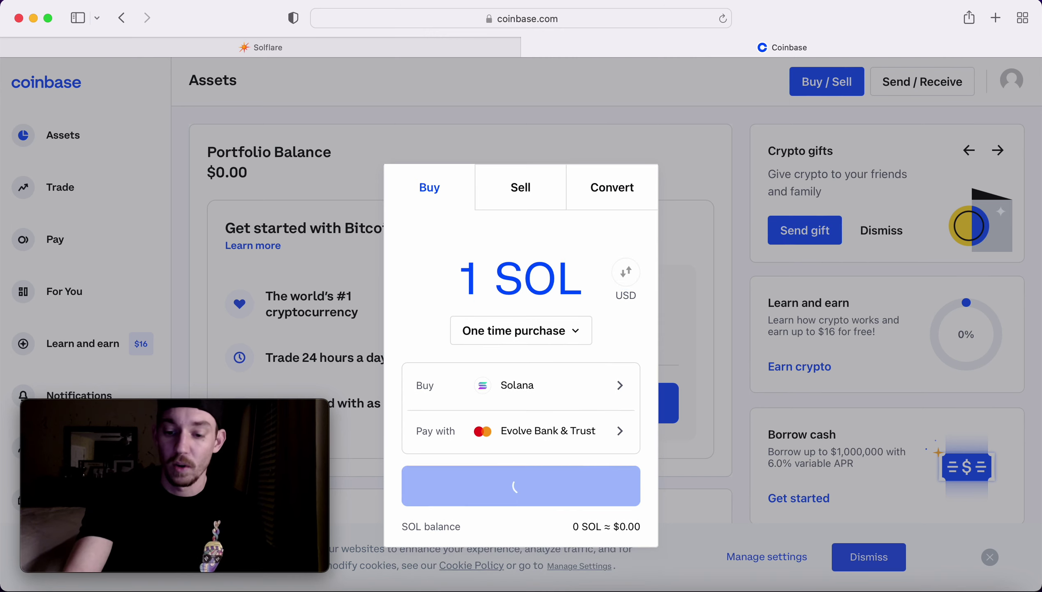
text(.01)
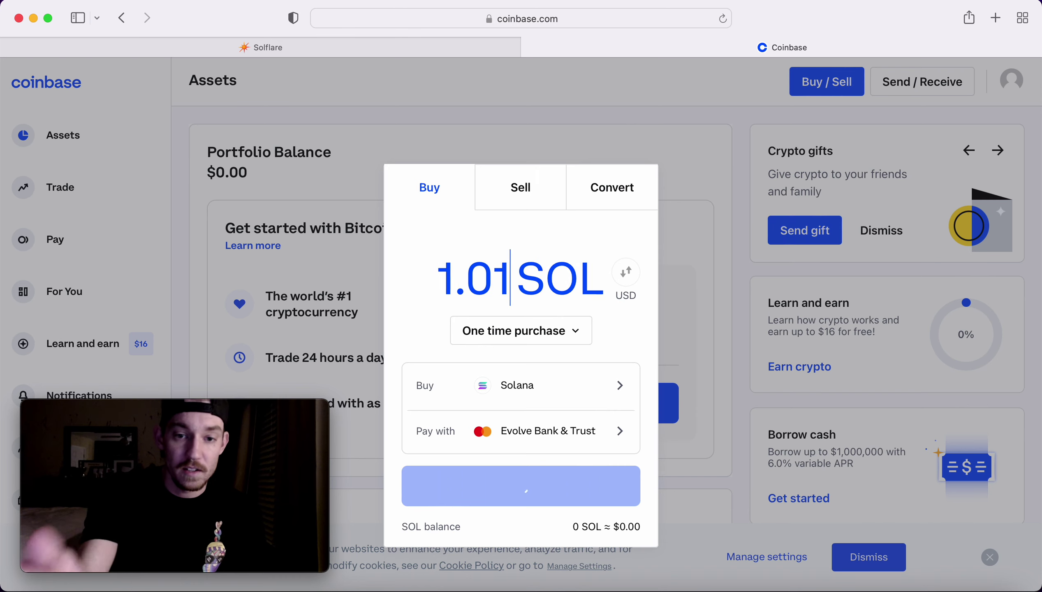
key(BackSpace)
key(BackSpace)
key(BackSpace)
key(BackSpace)
text(2)
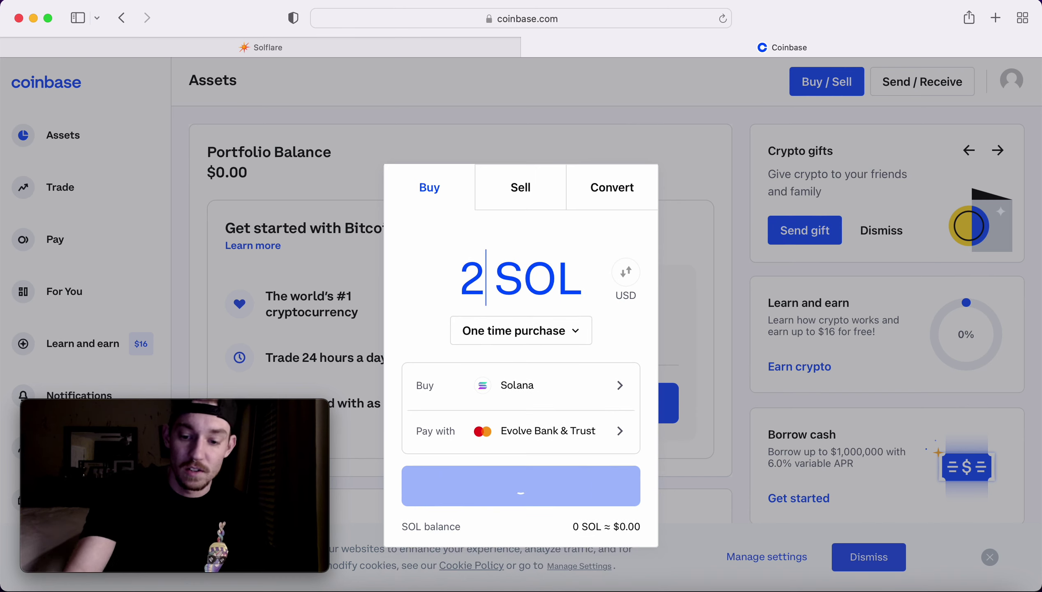
text(.02)
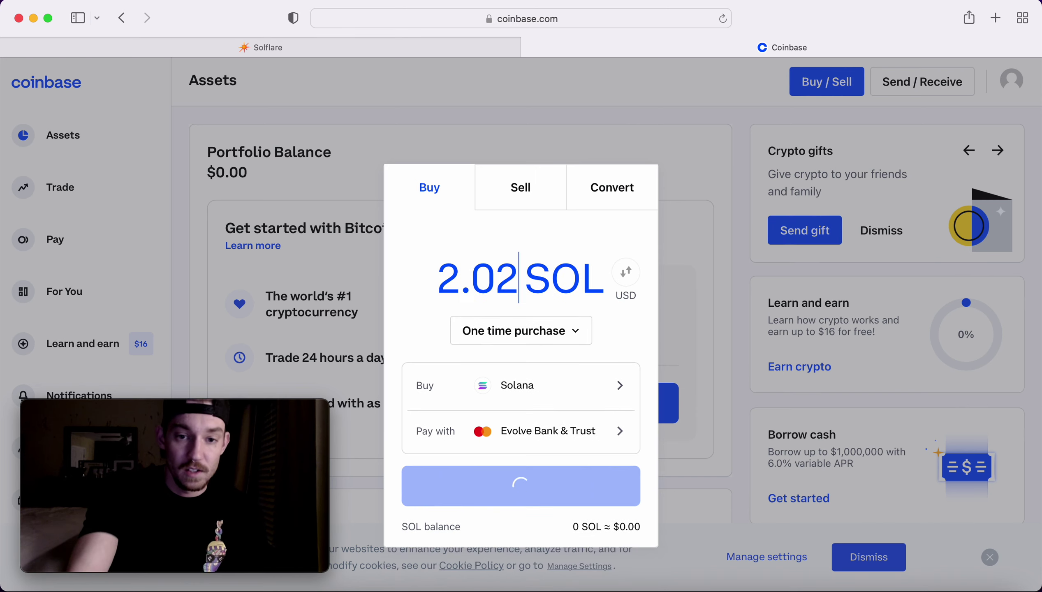
key(BackSpace)
key(BackSpace)
key(BackSpace)
key(BackSpace)
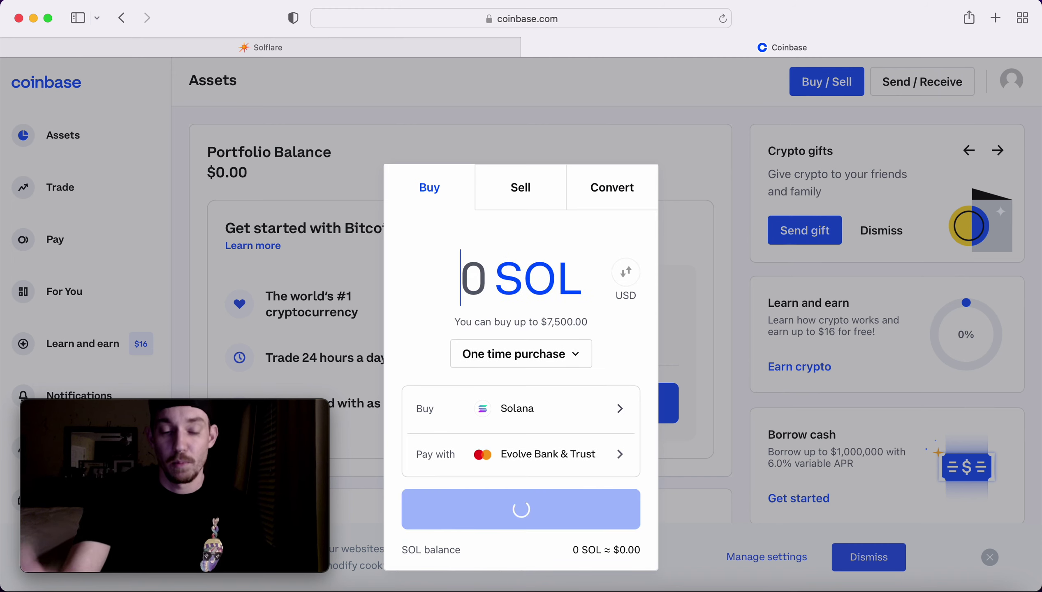
text(.5)
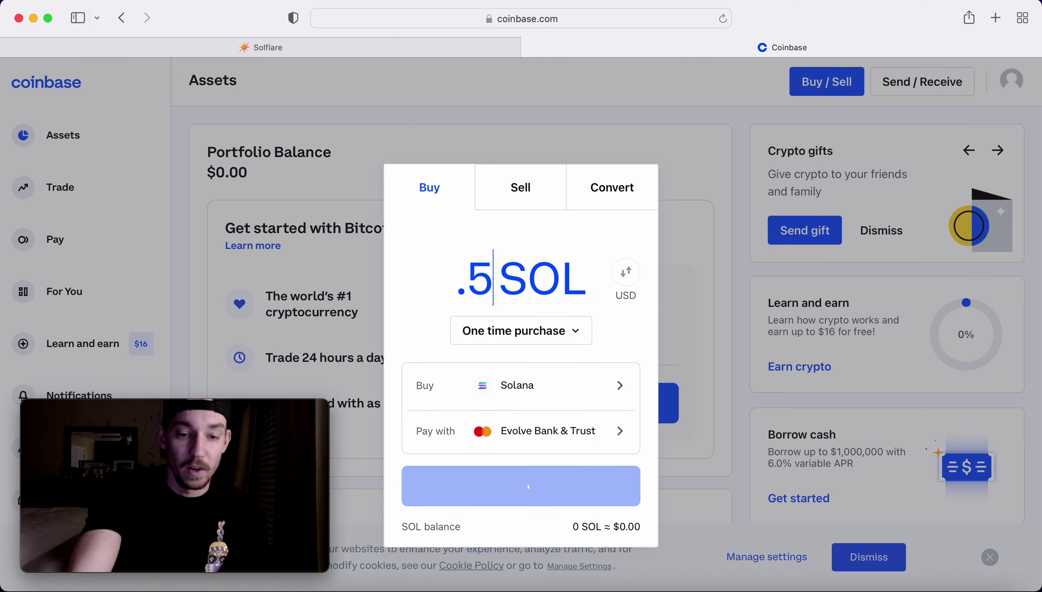
text(1)
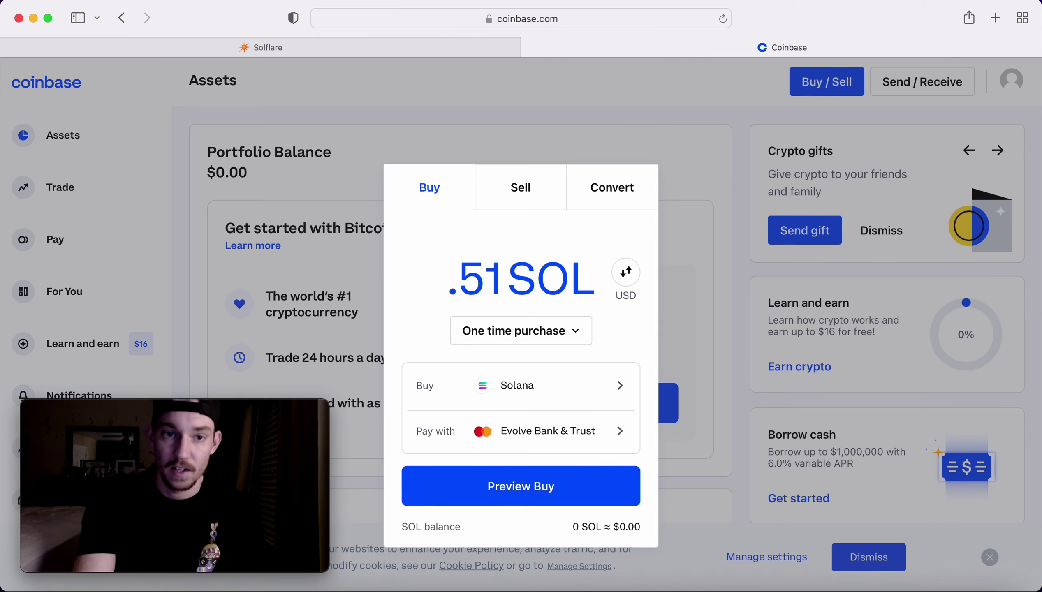
mouse_move(269, 47)
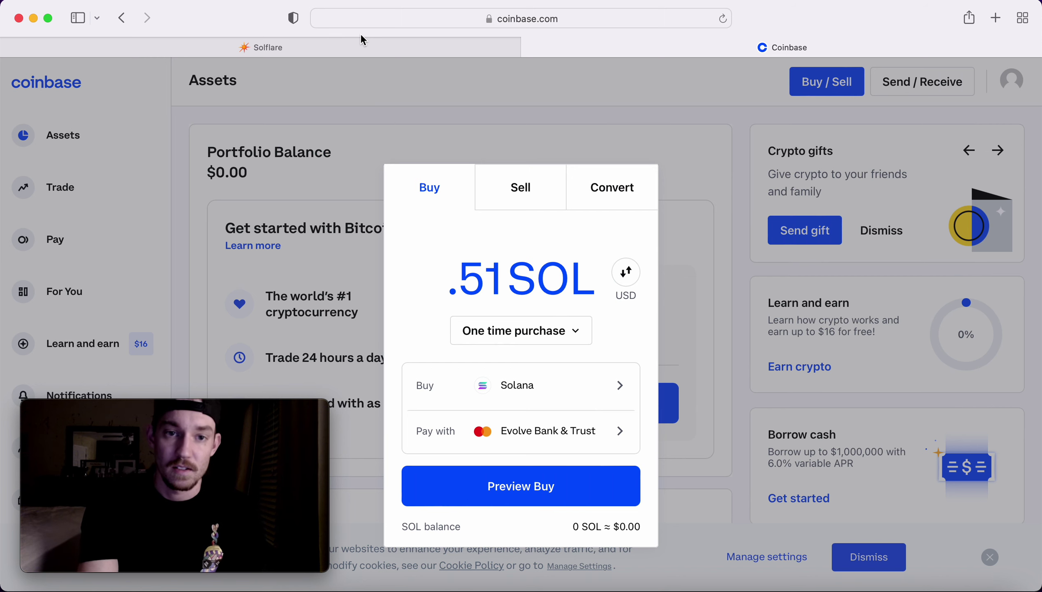
Start a new Solflare wallet and set it a suggested strong password
click(344, 46)
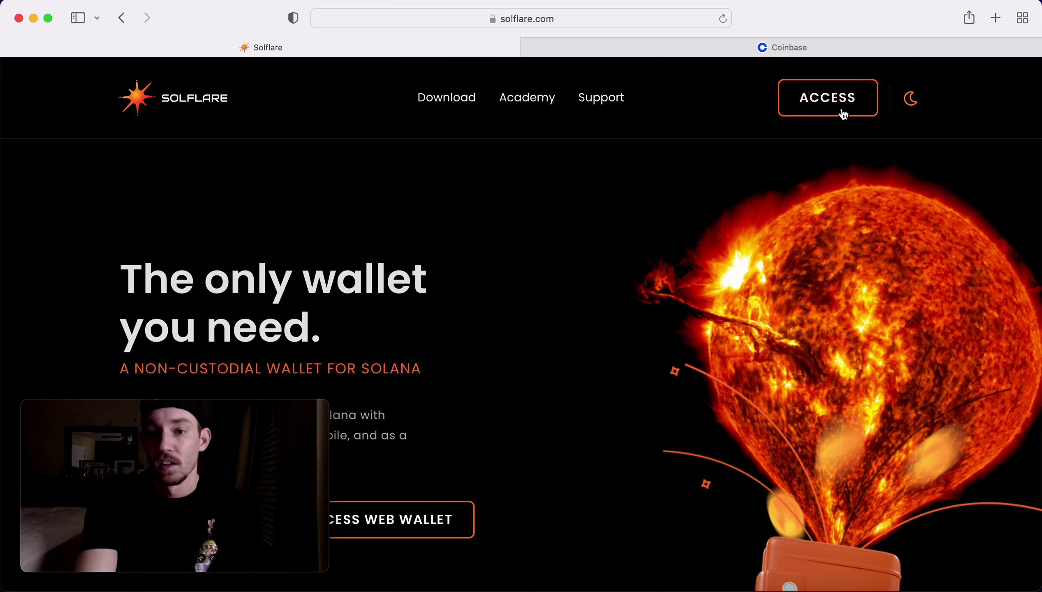
click(817, 109)
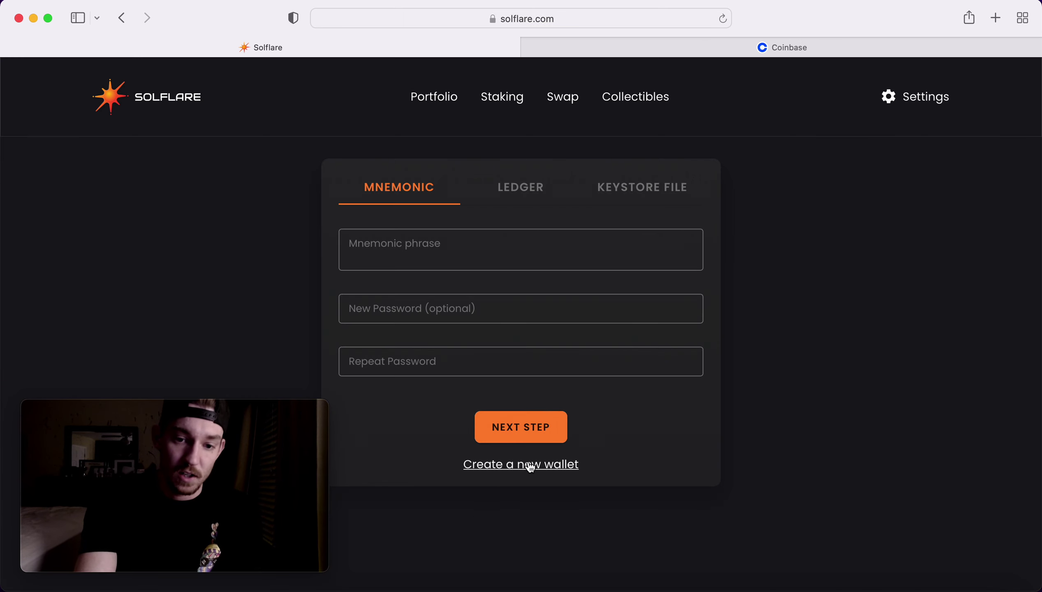
click(528, 465)
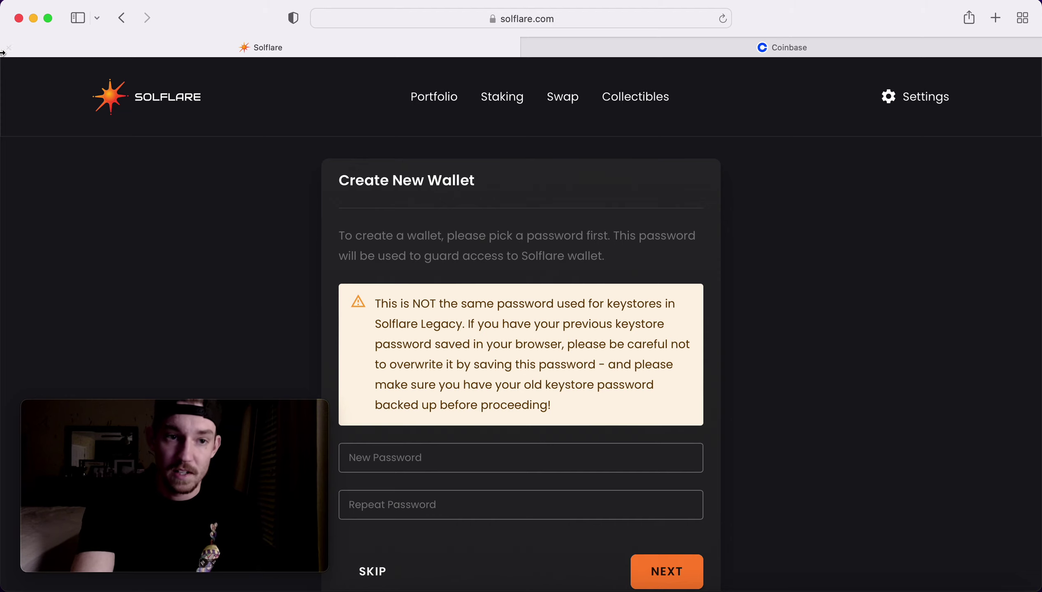
click(122, 18)
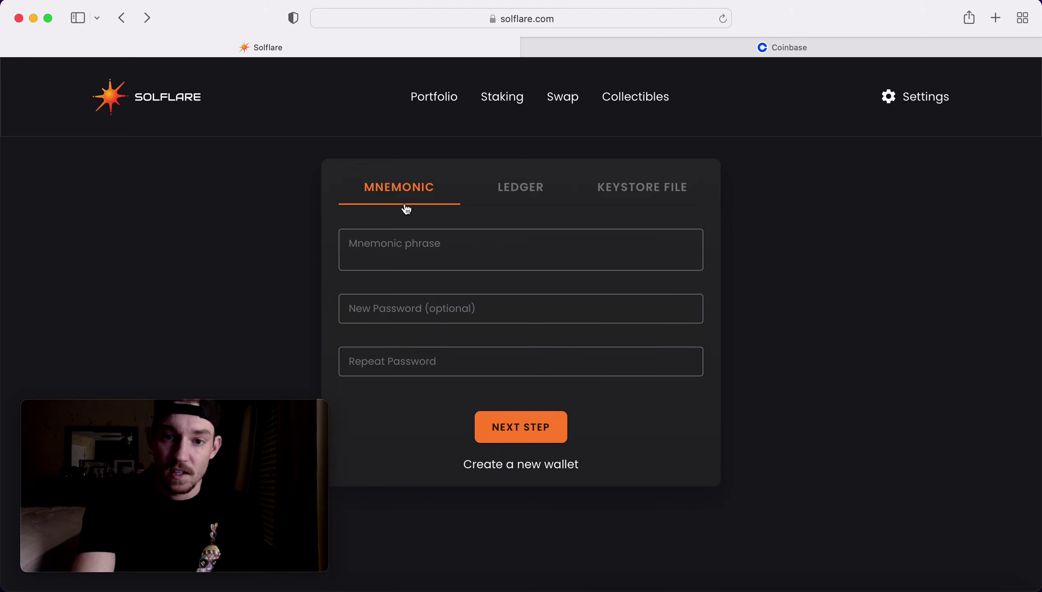
click(537, 464)
drag(537, 464, 453, 472)
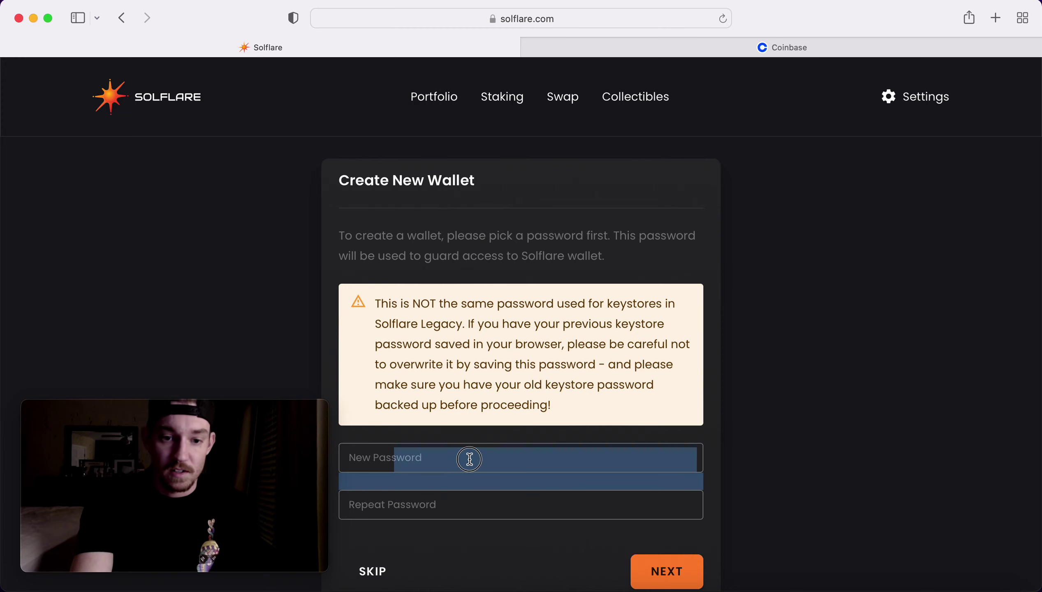
click(858, 494)
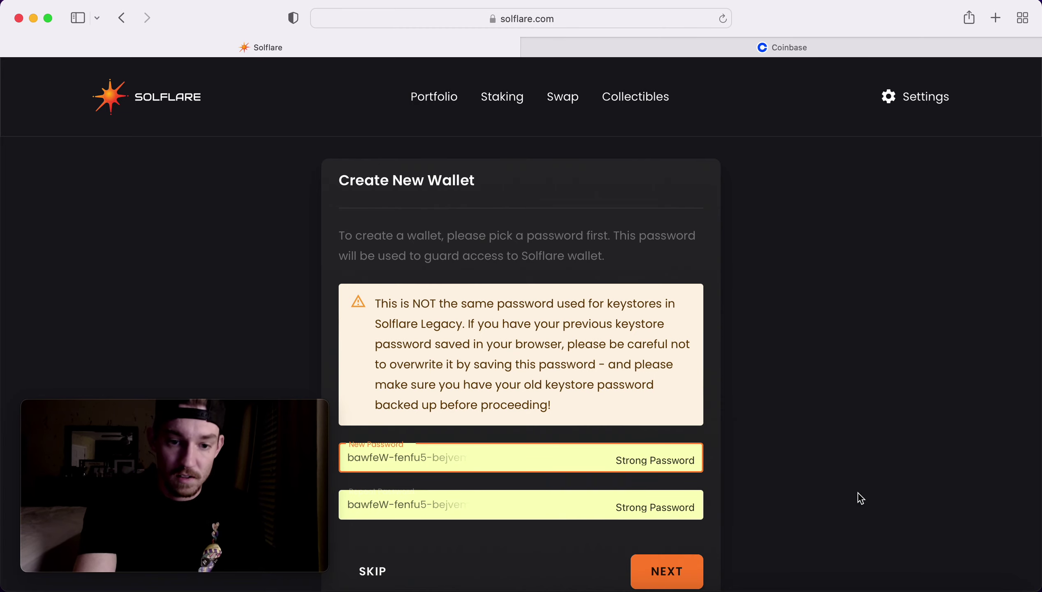
click(663, 572)
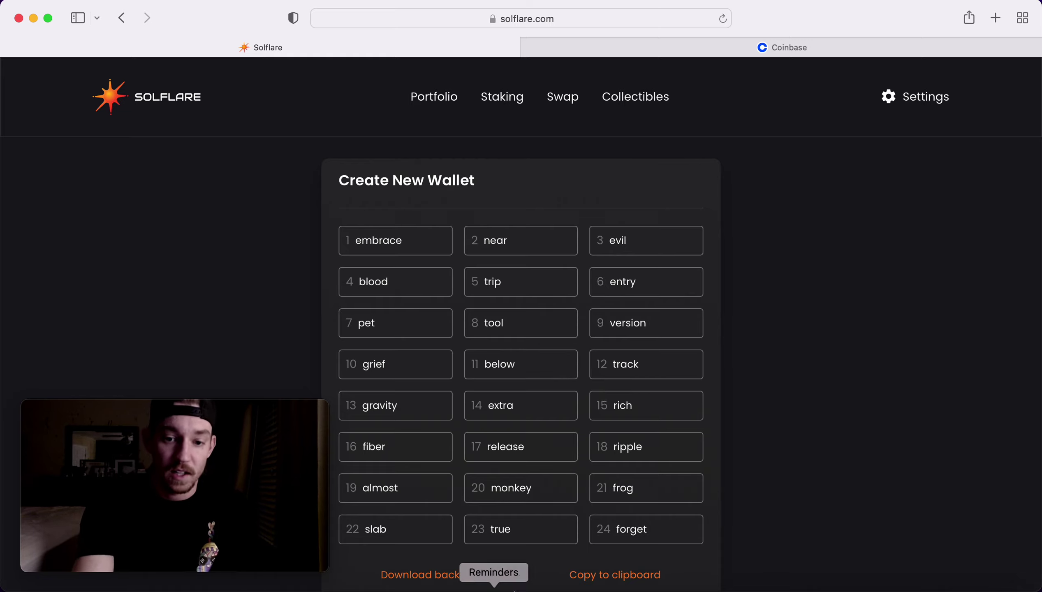
Copy the 24-word recovery phrase, paste it into the verification fields, and verify
click(633, 575)
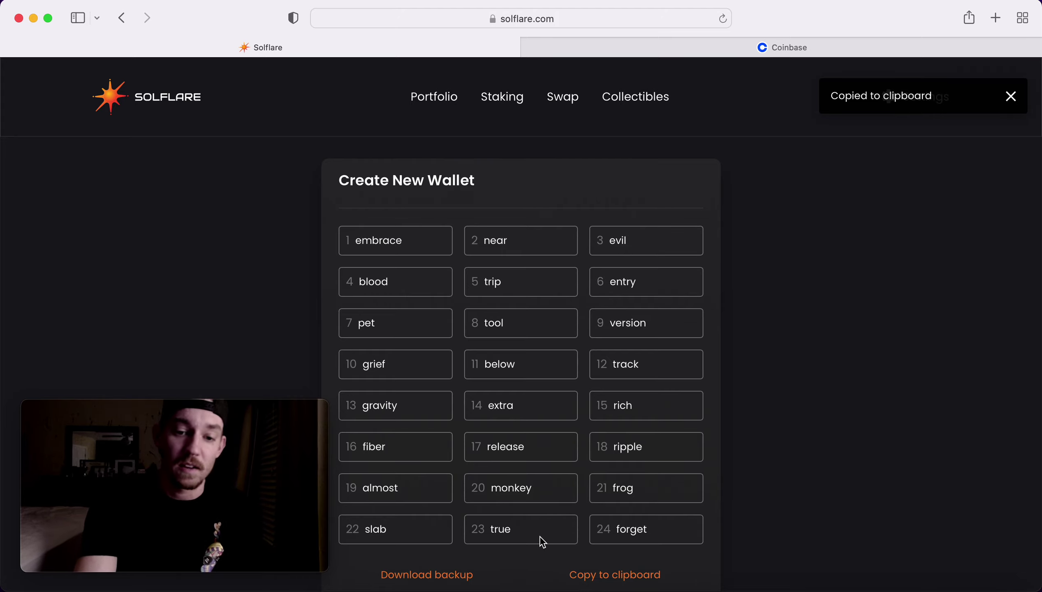
scroll(713, 478, down, 3)
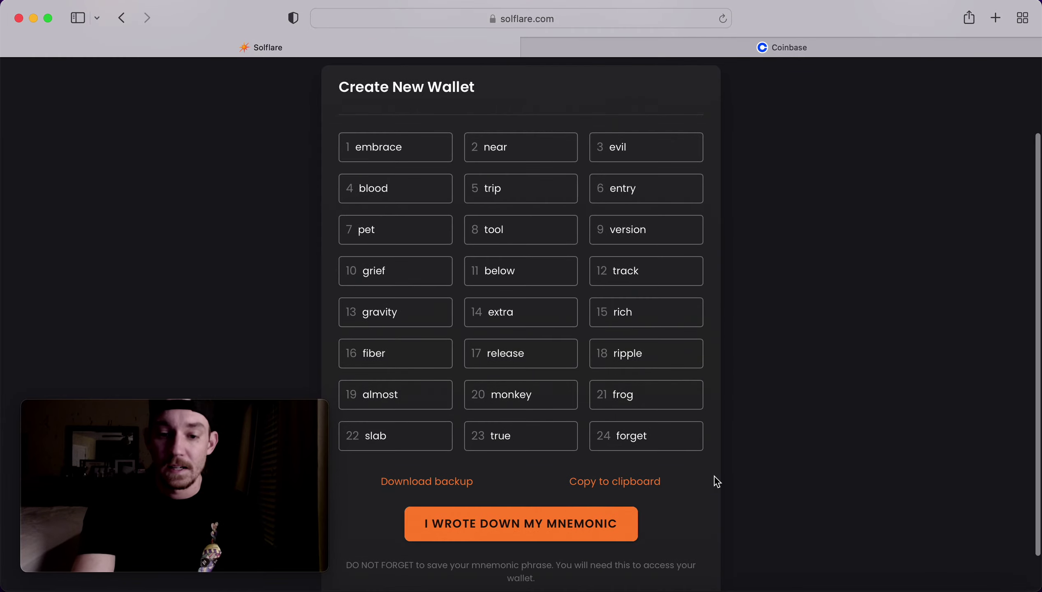
click(499, 524)
click(378, 205)
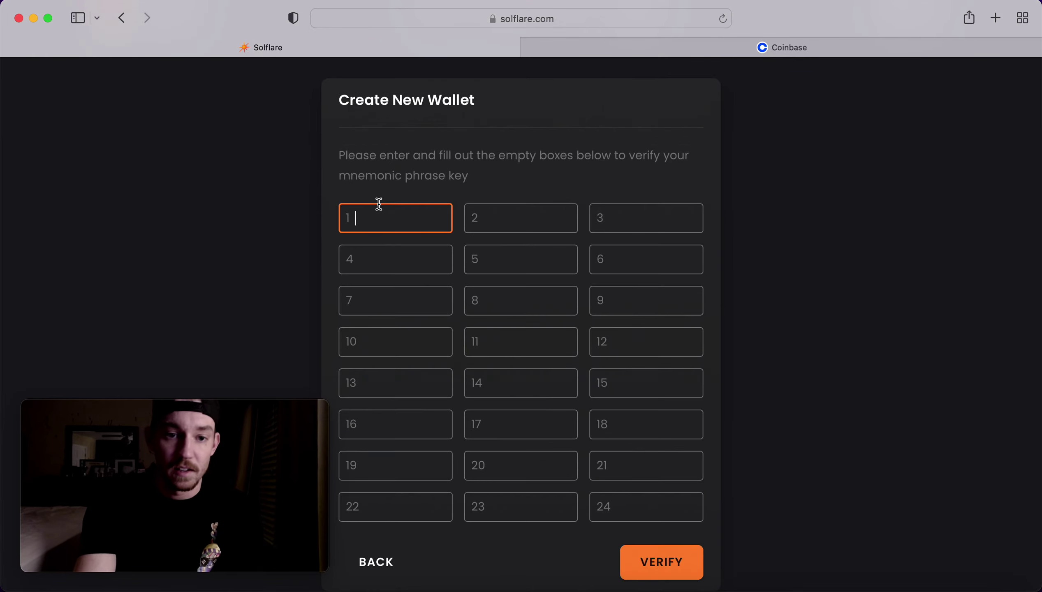
key(super+v)
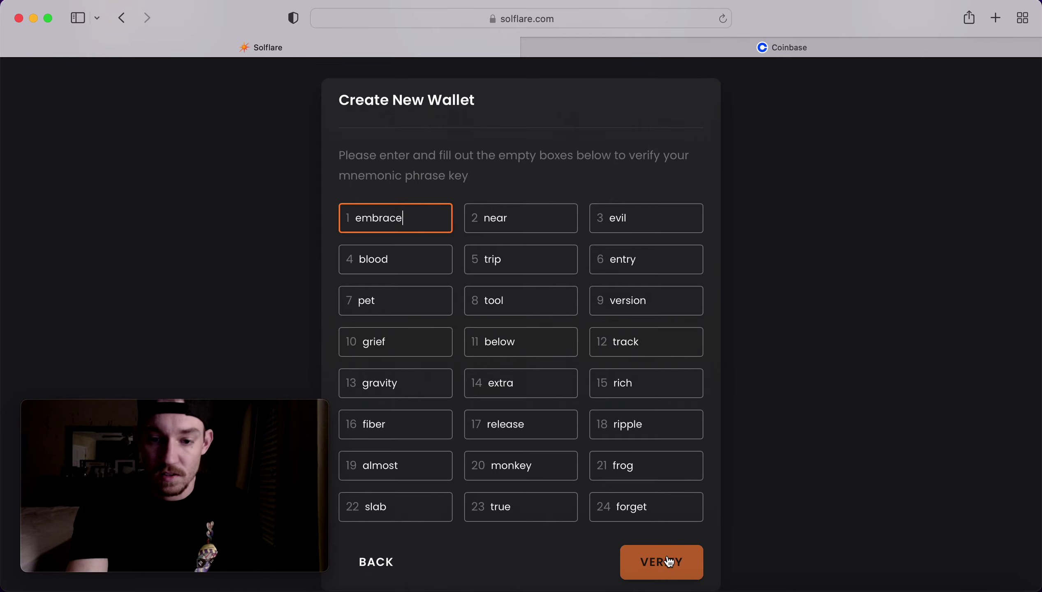
click(668, 561)
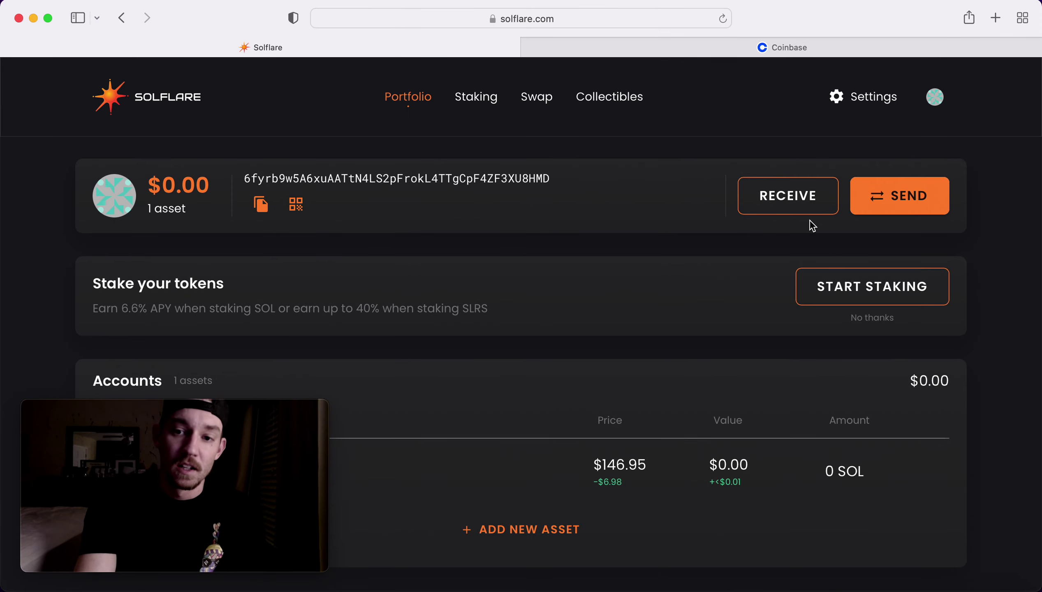
Display the new wallet's SOL receive address and QR code, then switch to the mint site
click(786, 203)
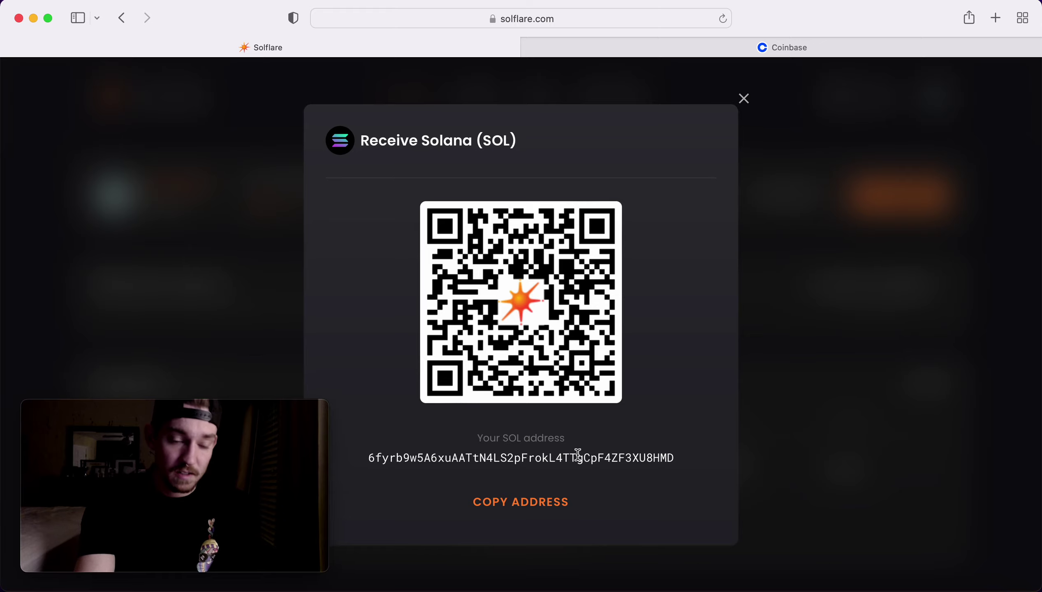
drag(408, 458, 819, 463)
click(690, 434)
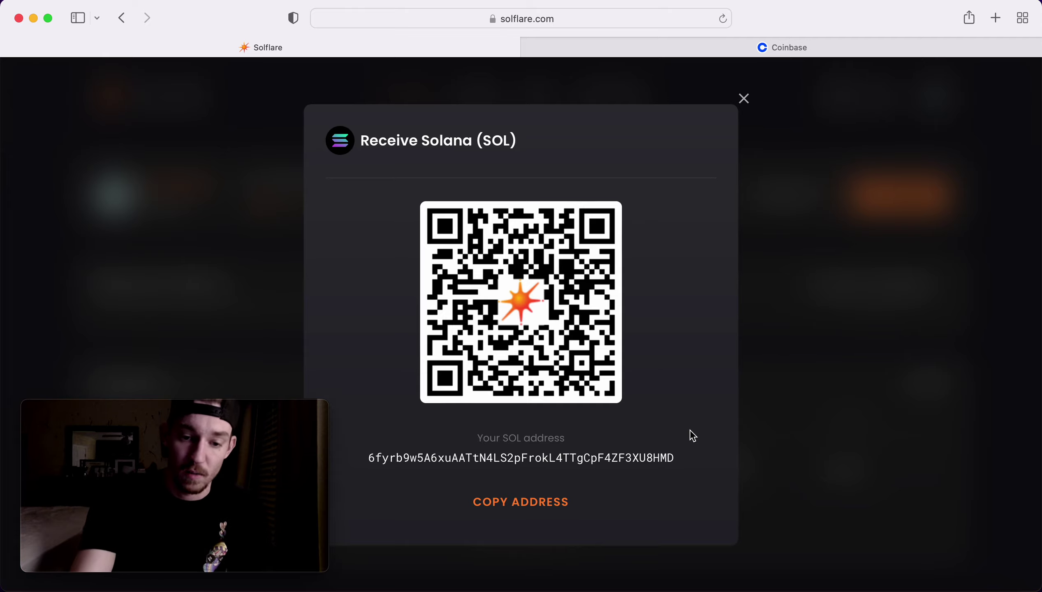
mouse_move(748, 584)
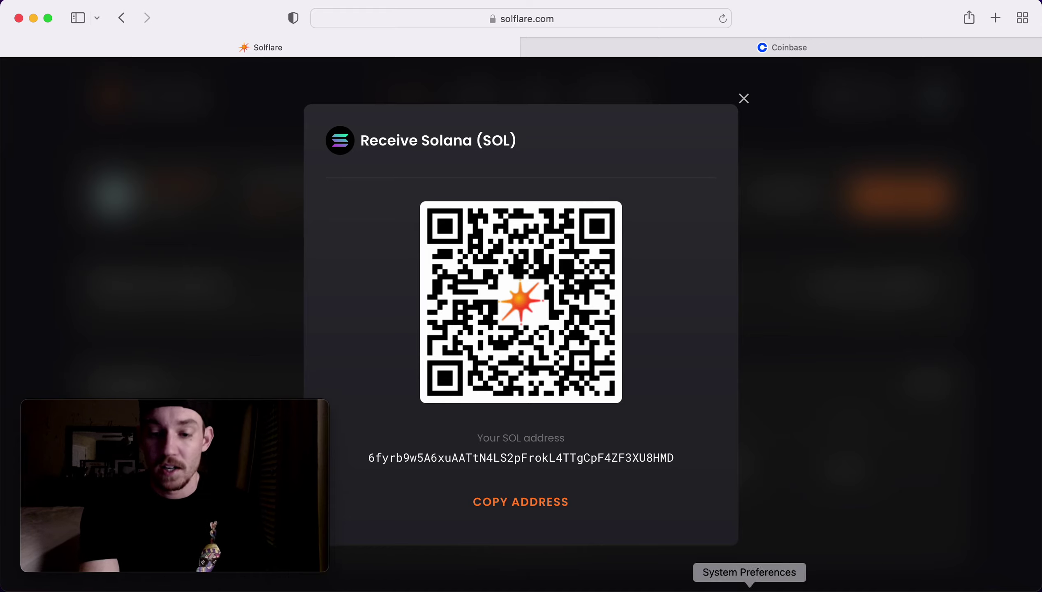
click(294, 587)
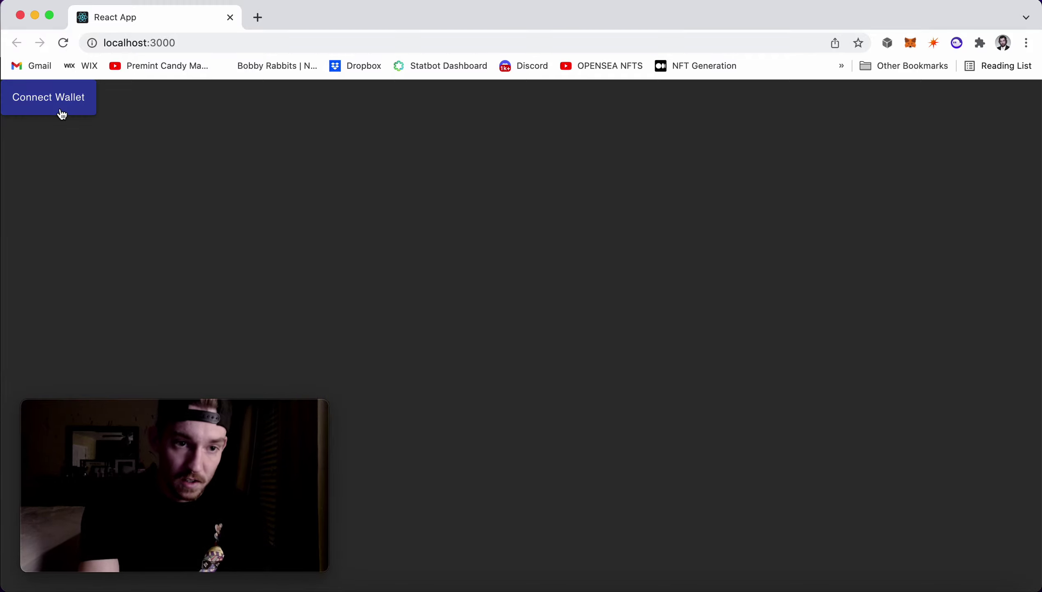
Choose Phantom as the mint site's wallet and unlock Phantom with its password
click(61, 114)
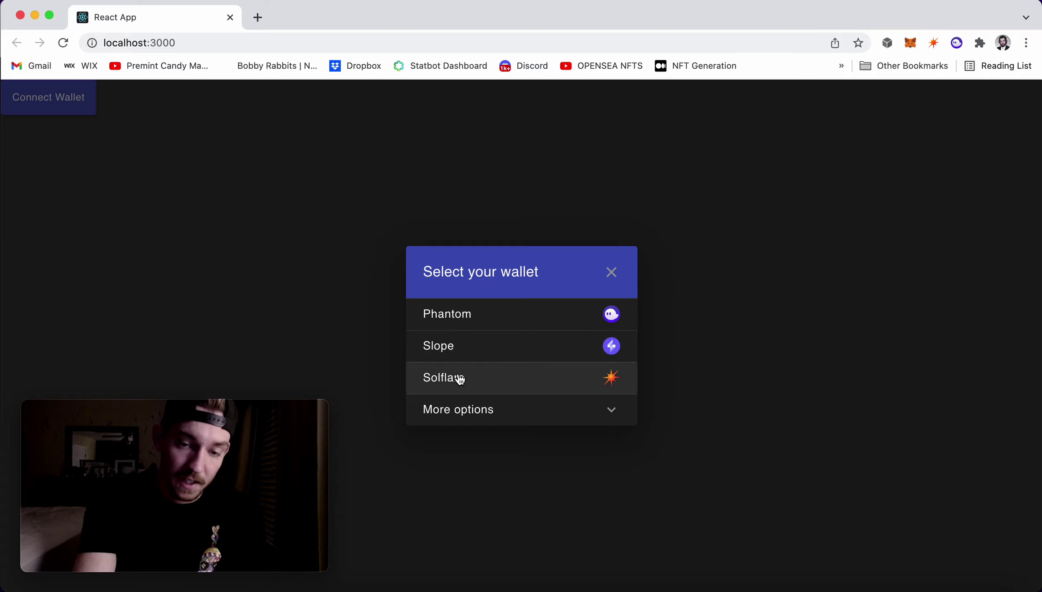
click(480, 318)
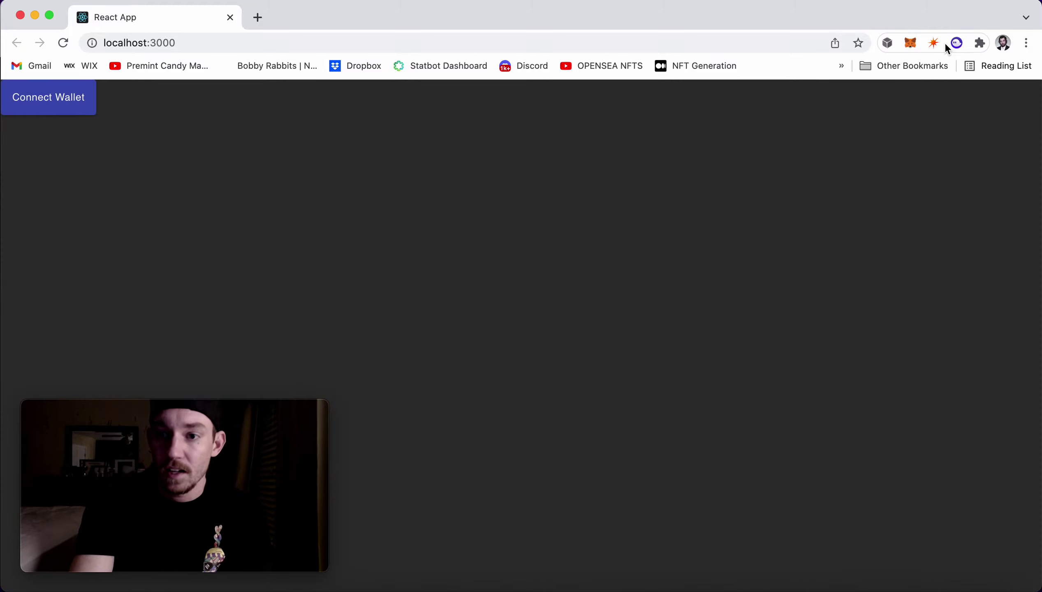
click(956, 43)
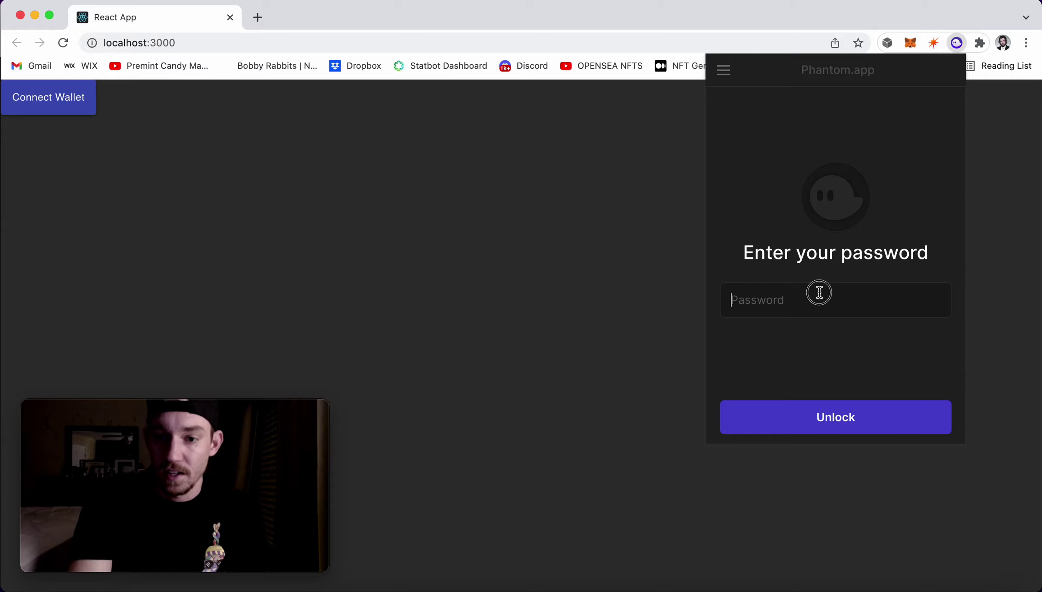
text(••••)
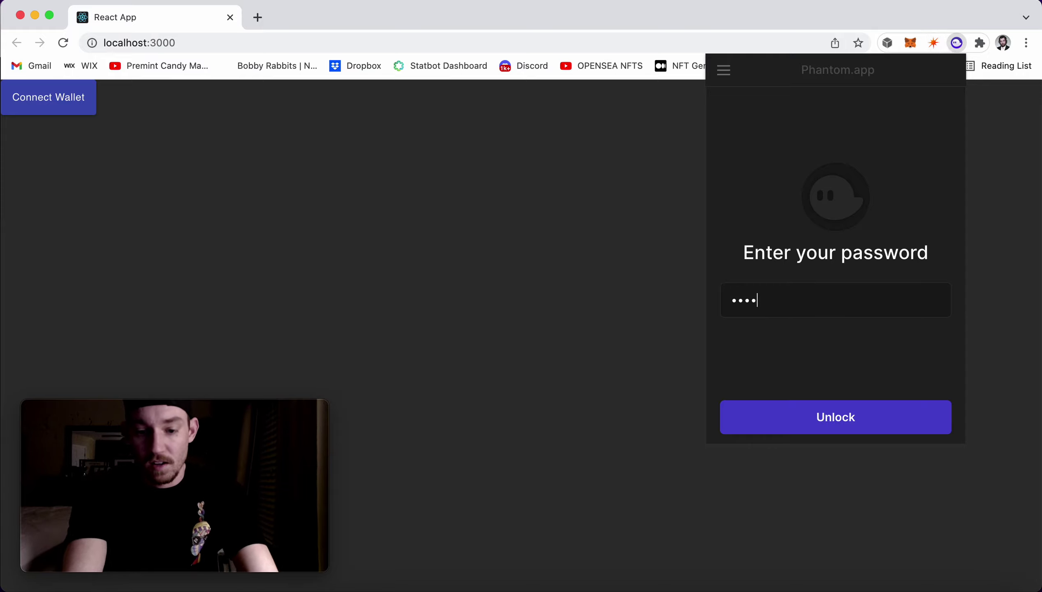
text(•••••)
key(Return)
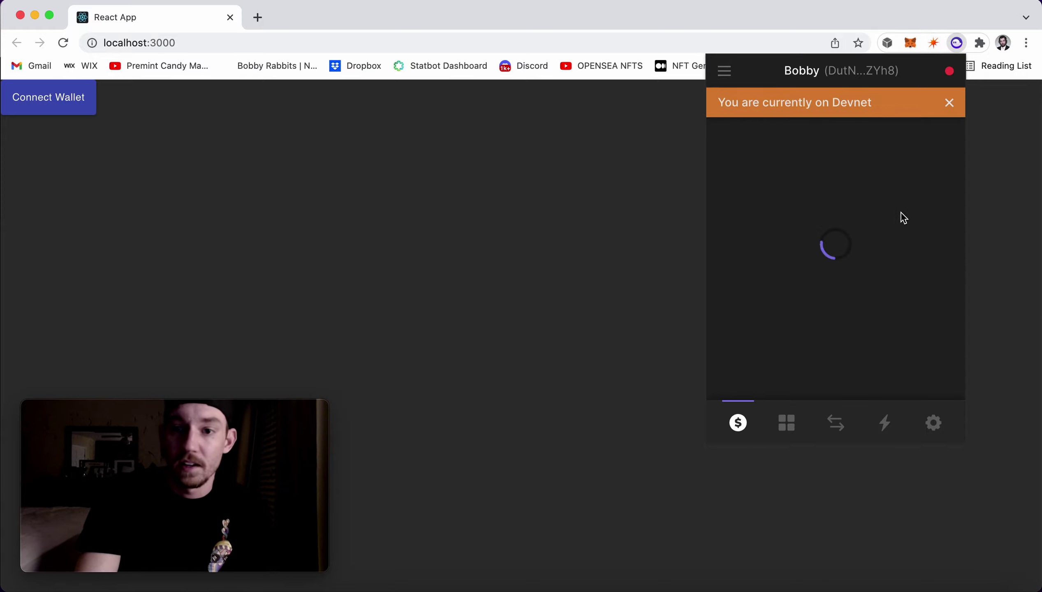
Connect Phantom again and reload localhost:3000 to show the 12.729 SOL balance
click(36, 114)
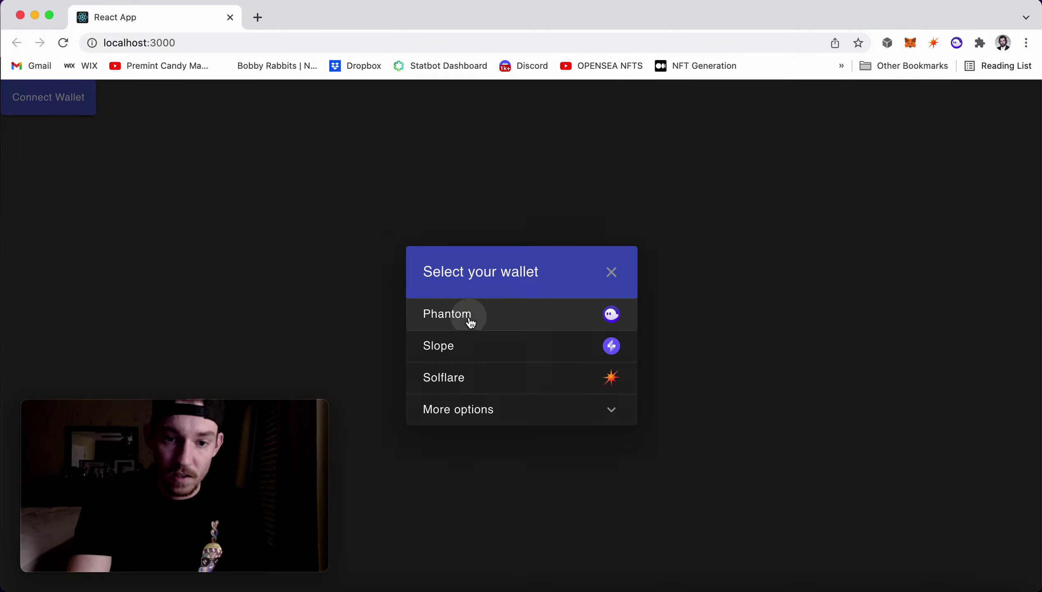
click(469, 321)
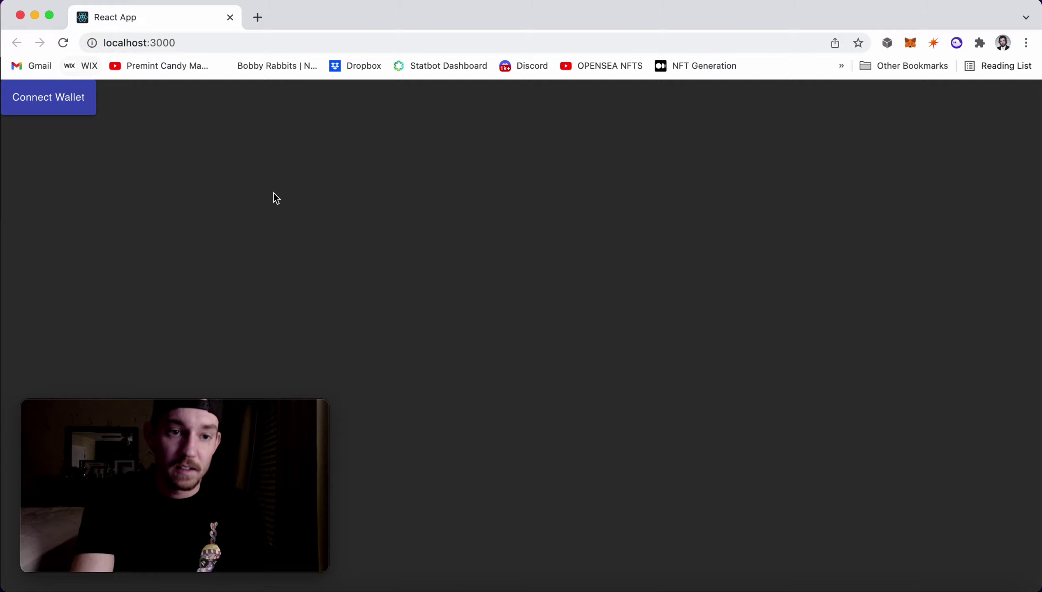
click(191, 35)
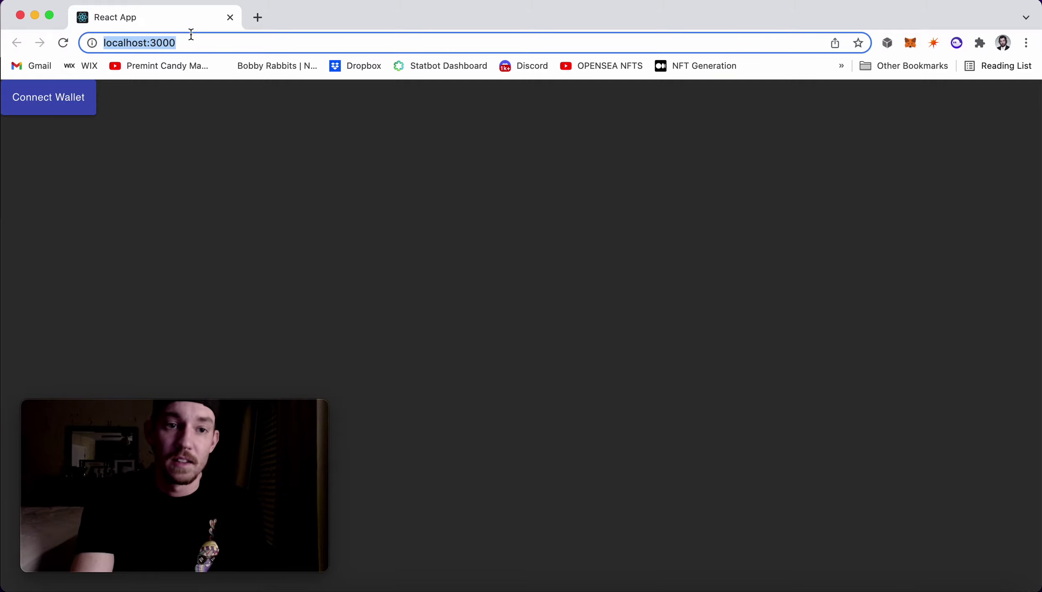
key(Return)
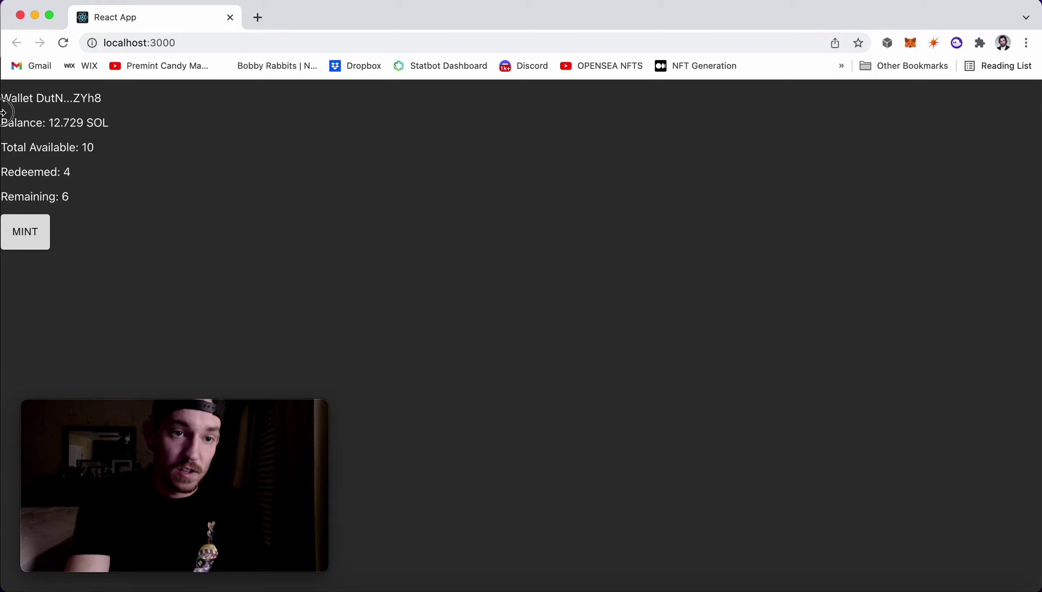
Highlight the site's mint counts, Total Available 10 and Remaining 6
drag(3, 115, 207, 151)
click(203, 146)
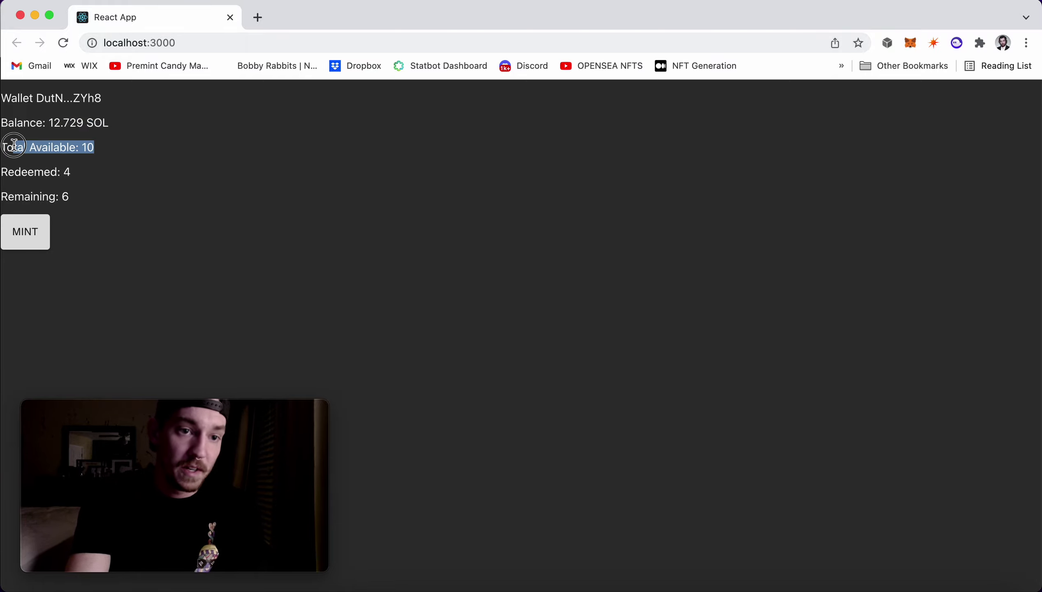
drag(113, 152, 4, 145)
click(71, 181)
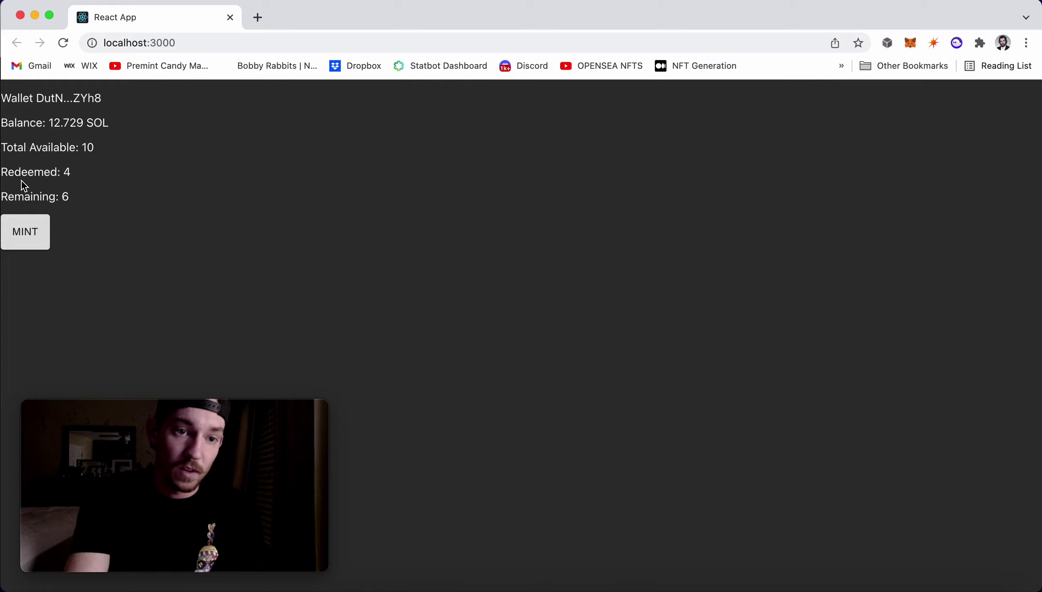
drag(81, 203, 2, 191)
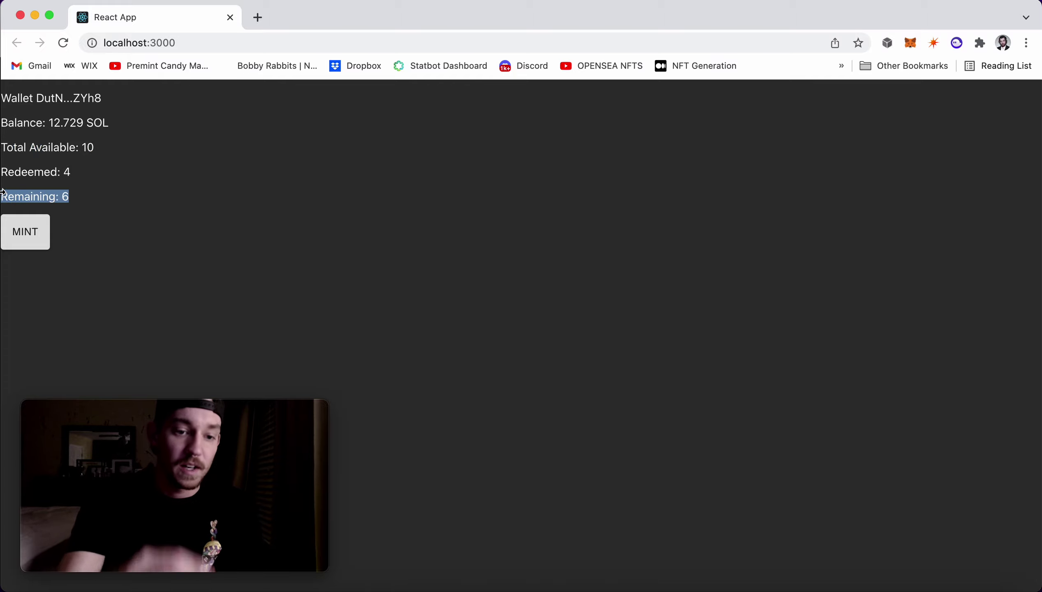
Mint a Bobby Rabbits NFT, approve the transaction in Phantom, and dismiss the success message
click(19, 242)
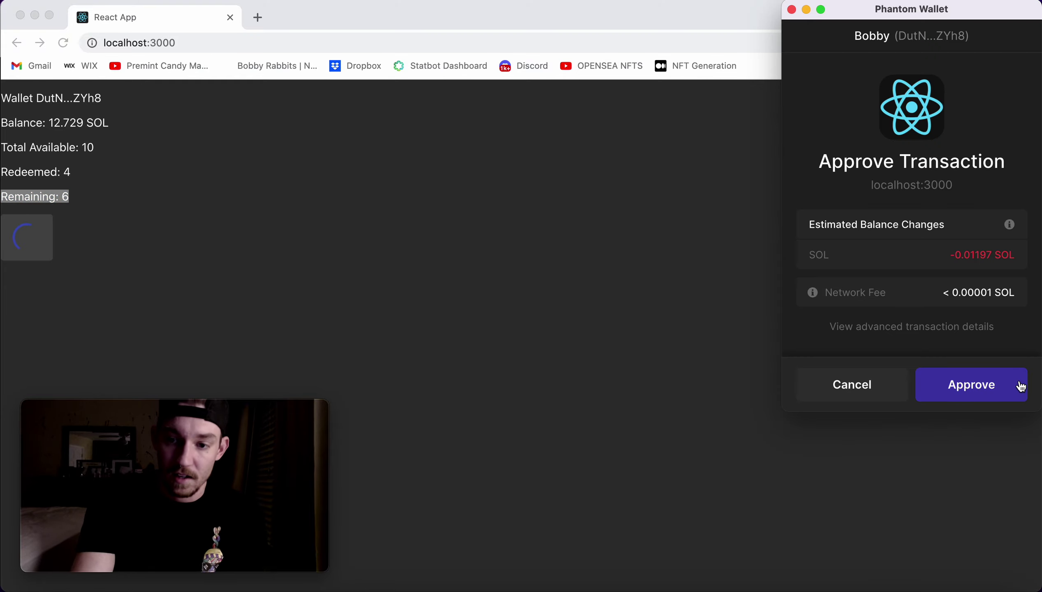
click(963, 395)
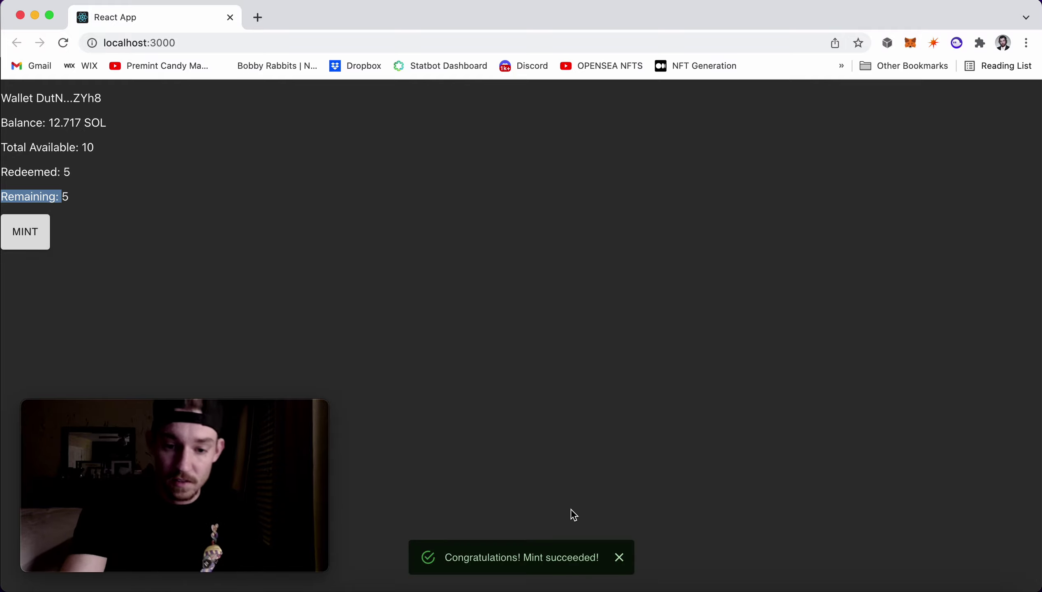
drag(441, 559, 605, 562)
click(618, 557)
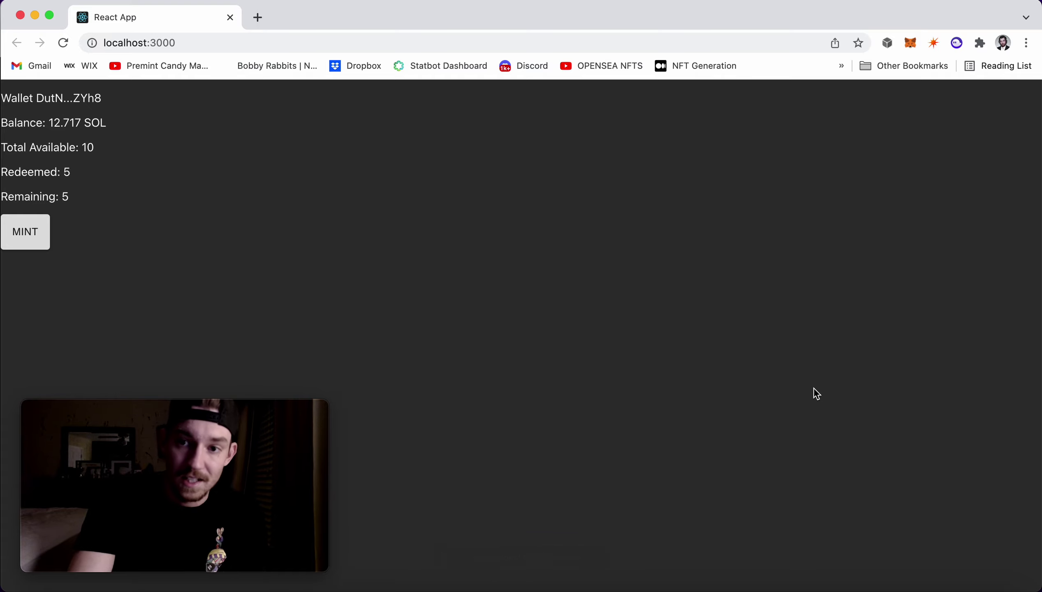
Open Bobby Rabbits #5 from Phantom's Bobbyrabbits collectibles and browse its description and traits
click(956, 43)
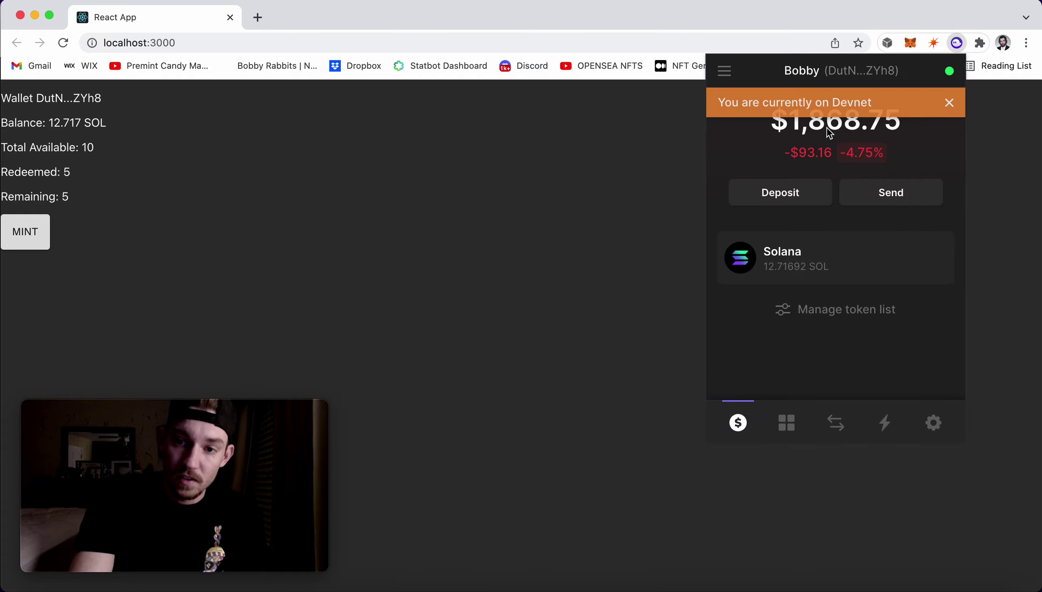
click(786, 423)
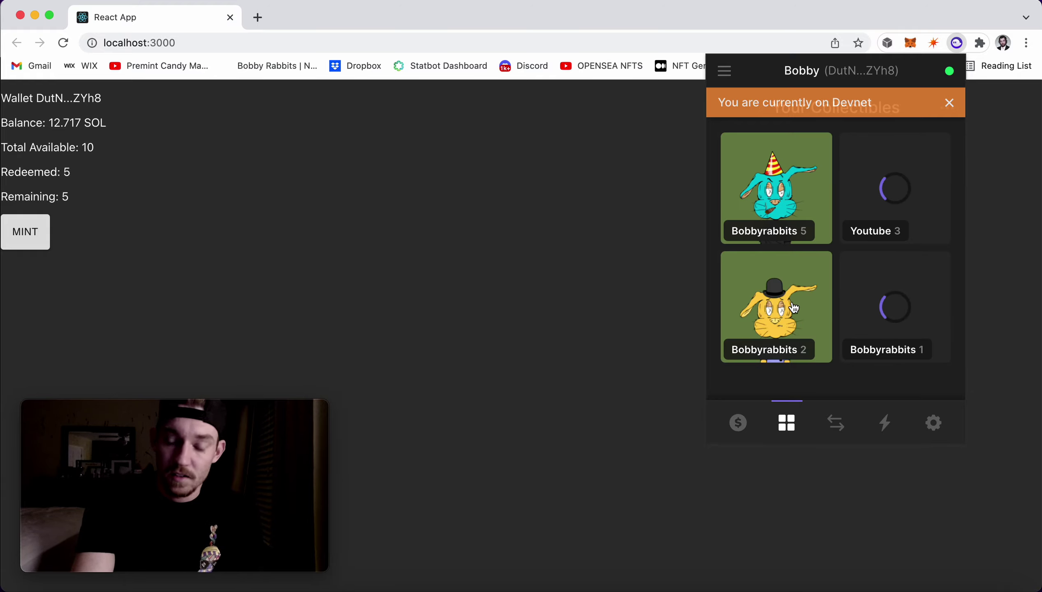
click(793, 307)
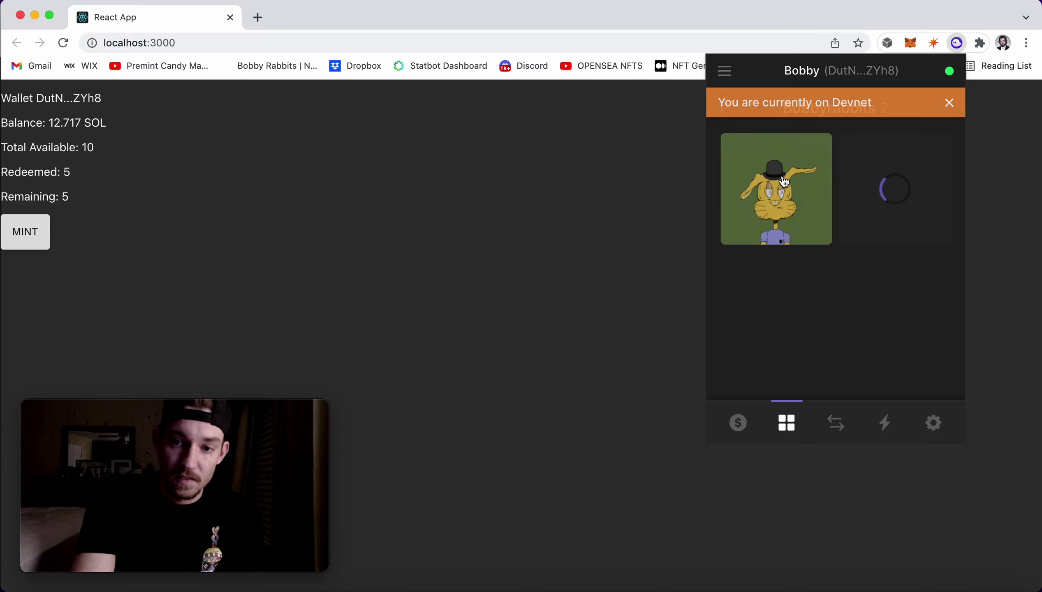
click(778, 220)
scroll(880, 261, down, 3)
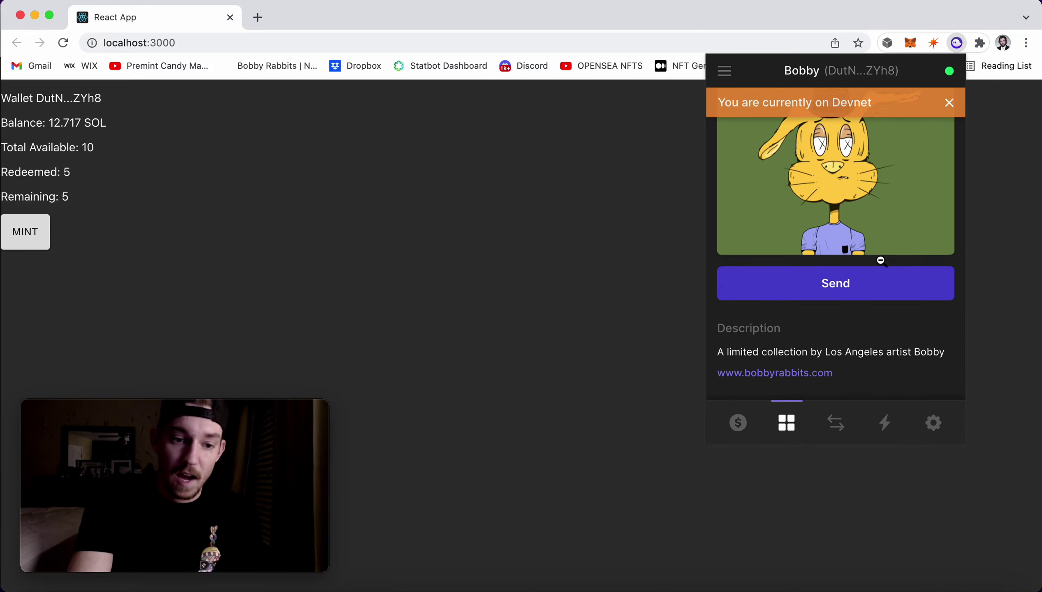
scroll(880, 261, down, 1)
scroll(881, 264, down, 3)
scroll(879, 261, up, 5)
scroll(880, 258, down, 3)
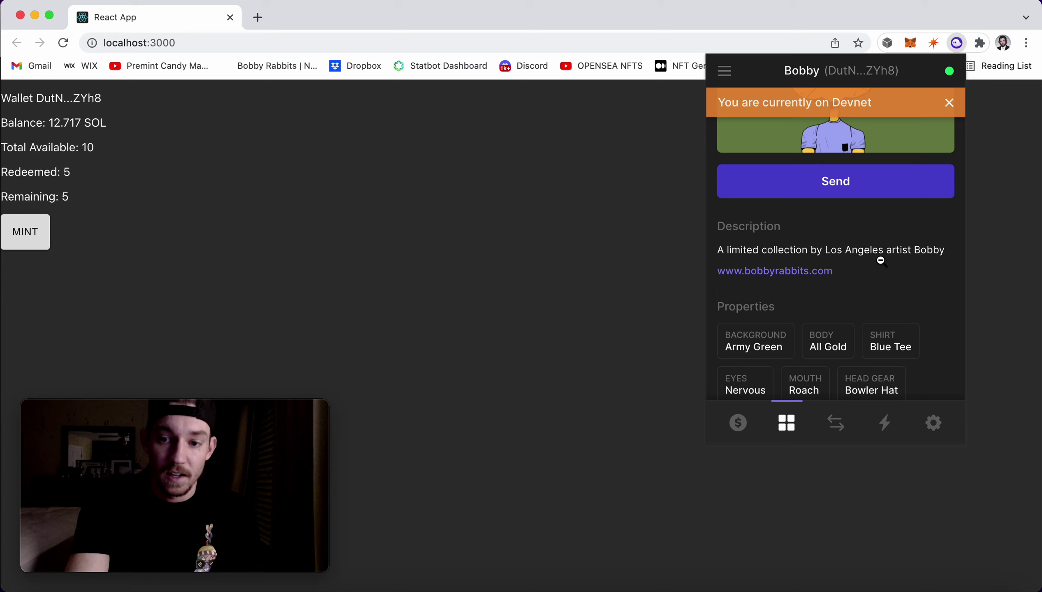
scroll(814, 260, down, 2)
click(731, 231)
click(940, 251)
click(764, 271)
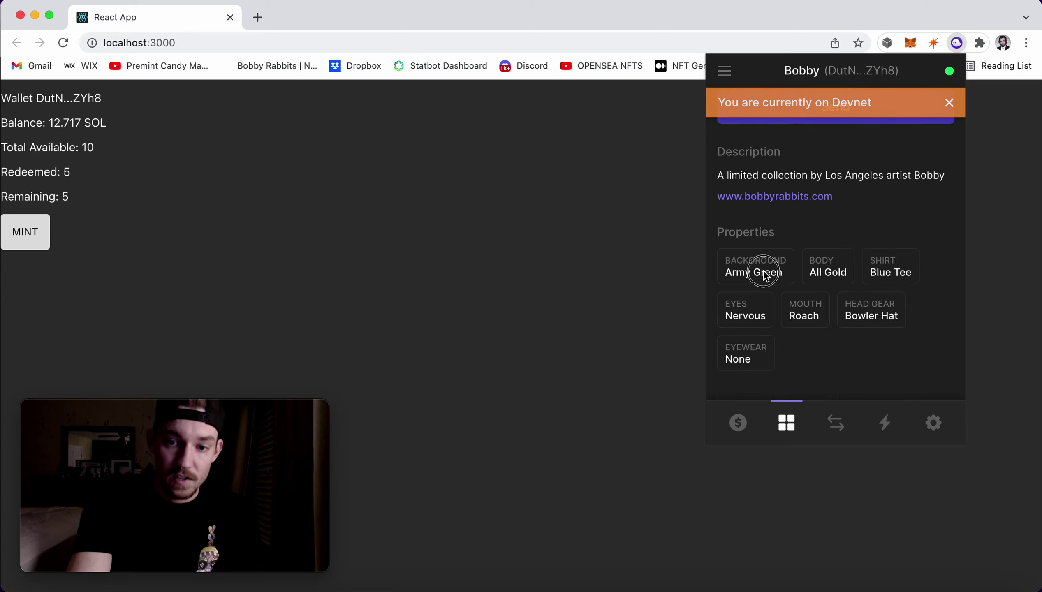
scroll(868, 272, up, 1)
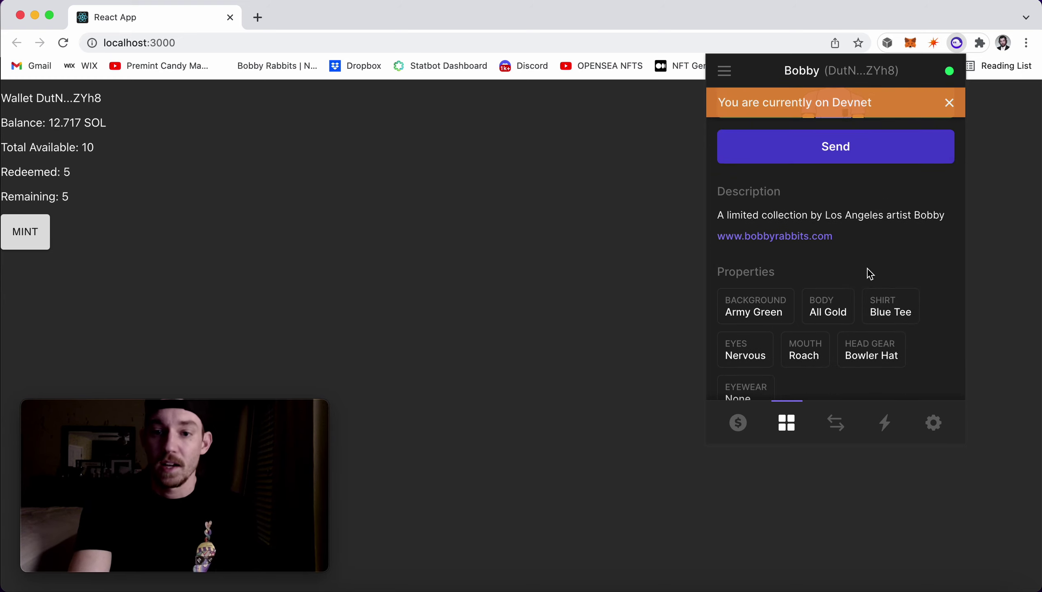
scroll(846, 231, up, 5)
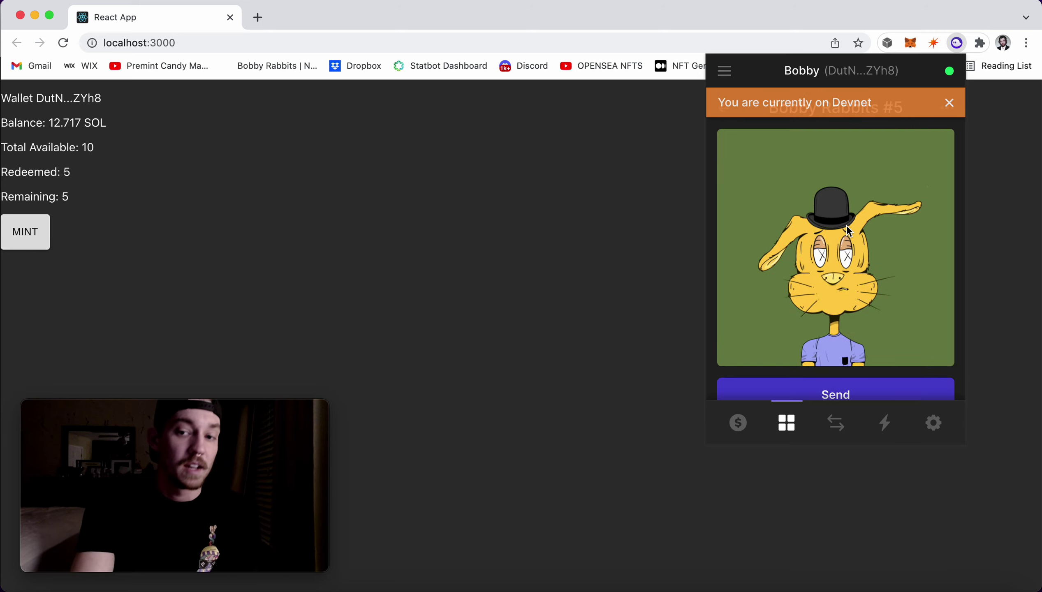